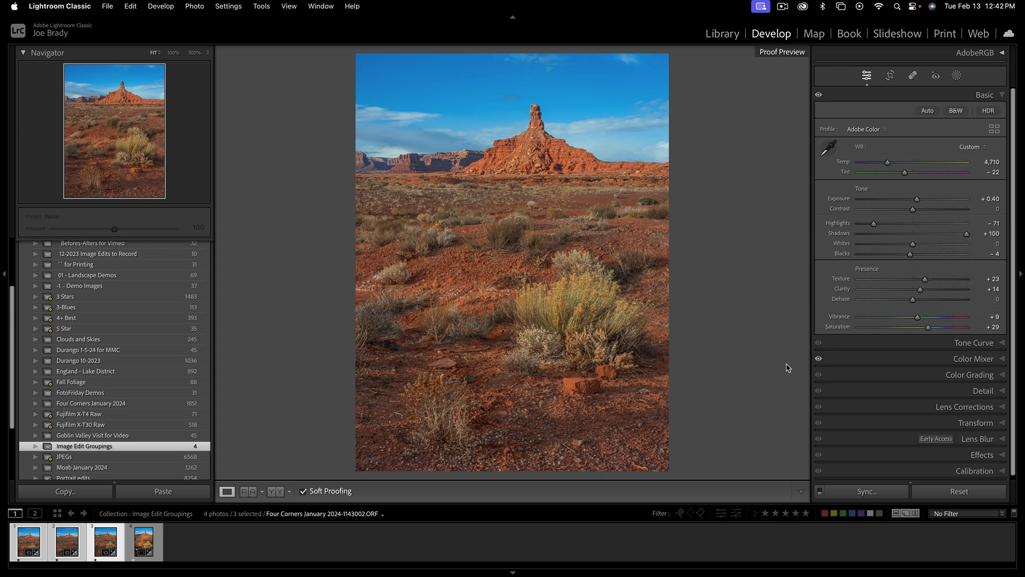
- Create a virtual copy of the third photo and reset all of the copy's develop settings
left_click(220, 549)
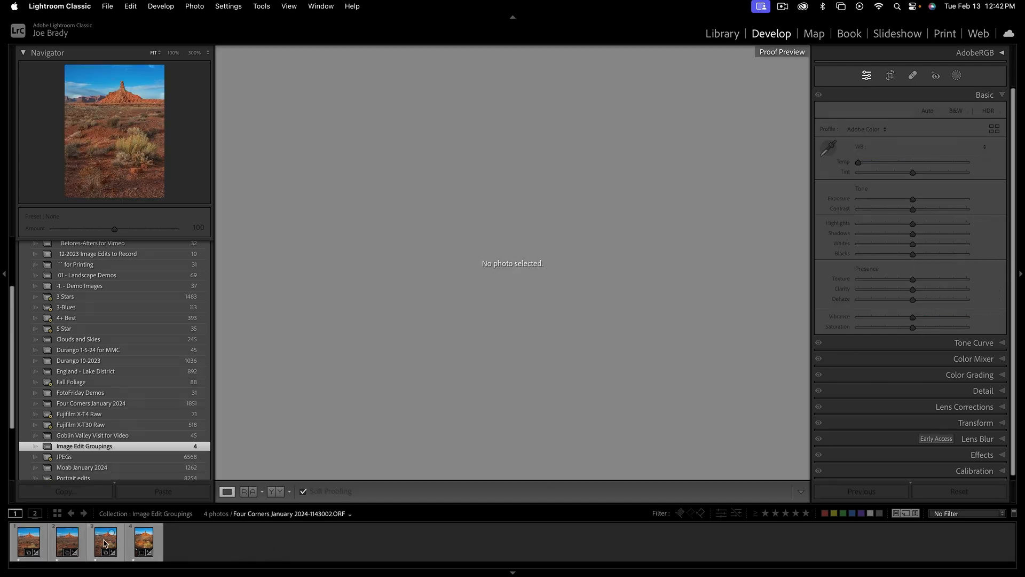
left_click(105, 544)
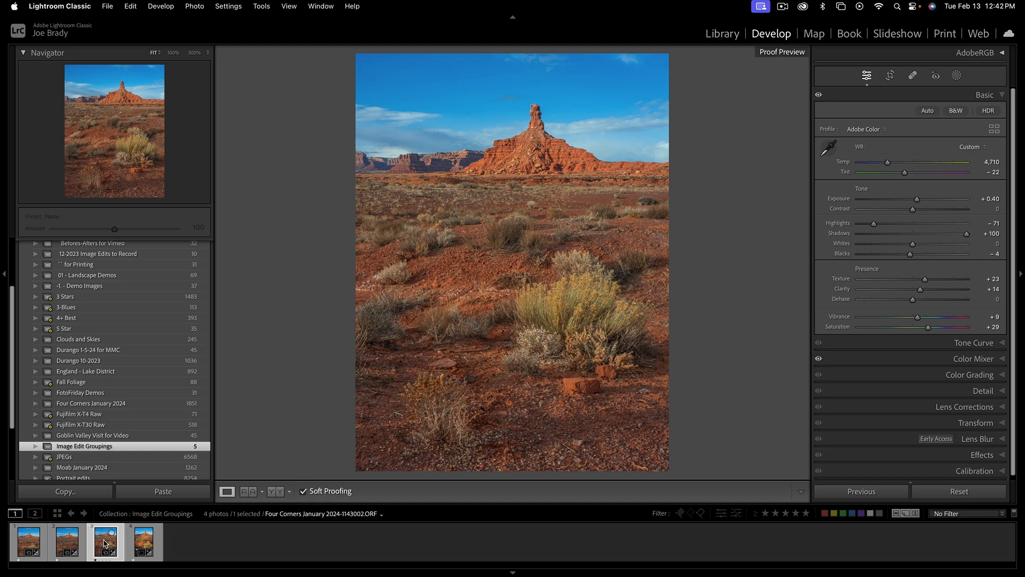
key("super+'")
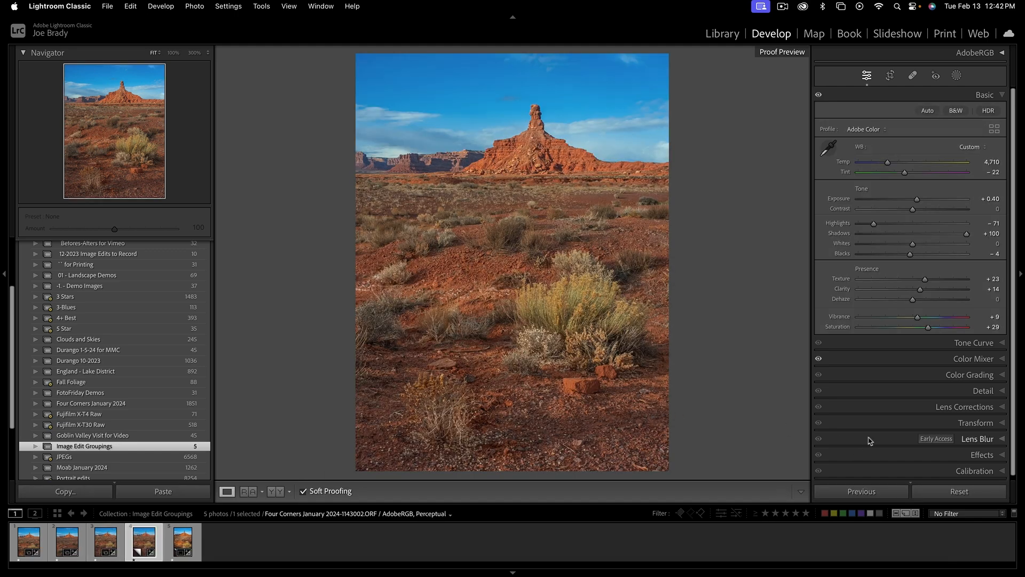
left_click(954, 491)
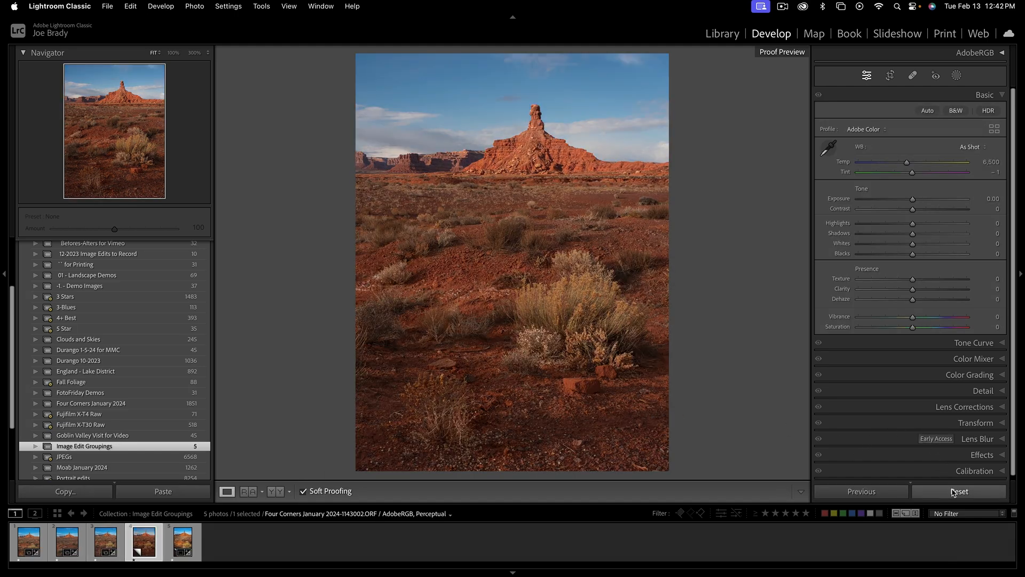
- Compare the edited third photo with its reset copy, ending on the edited version
left_click(106, 543)
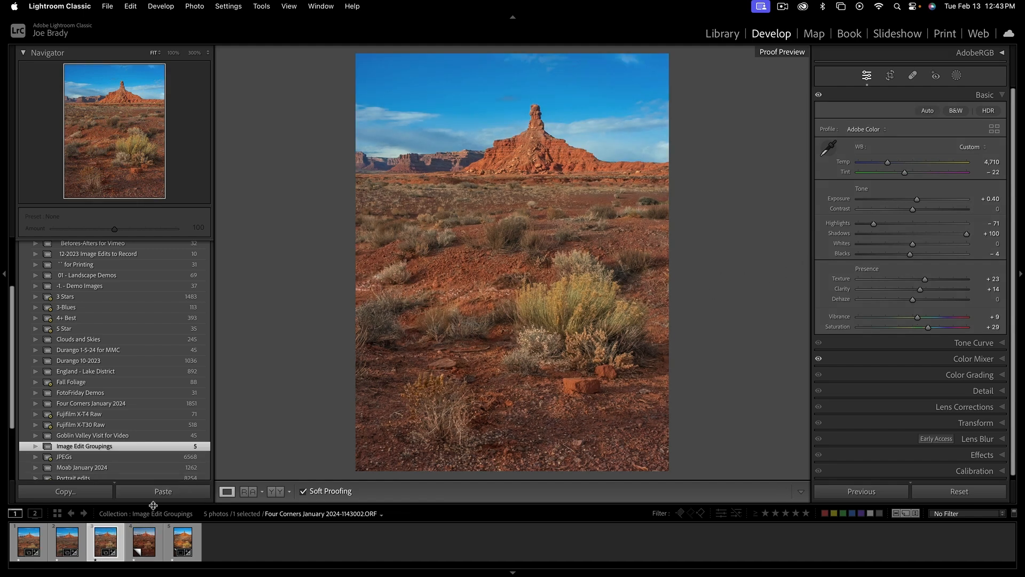
left_click(150, 546)
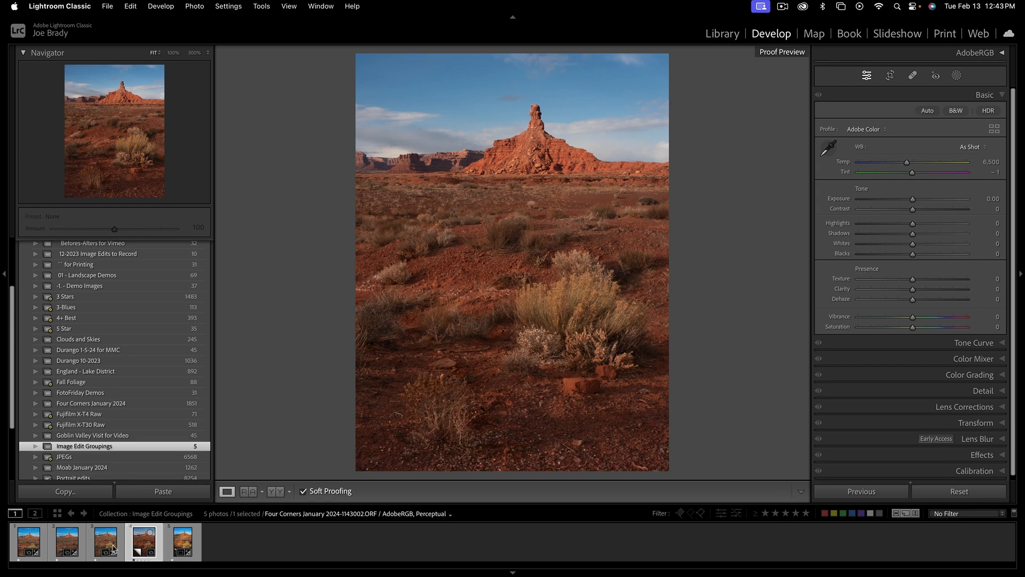
left_click(105, 546)
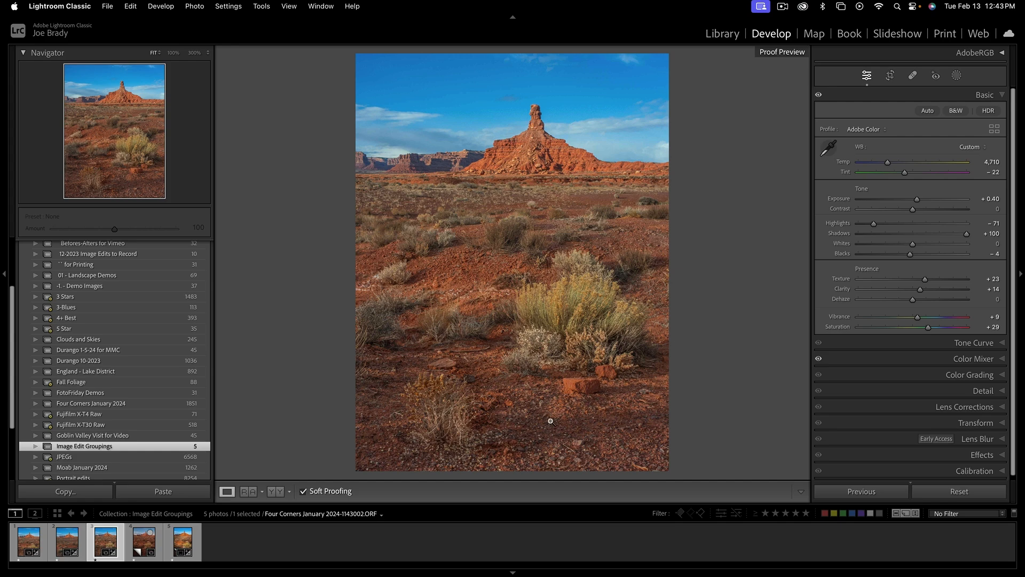
- Inspect the edited photo at 100%, from the foreground soil and shrubs up to the butte and sky
left_click(520, 405)
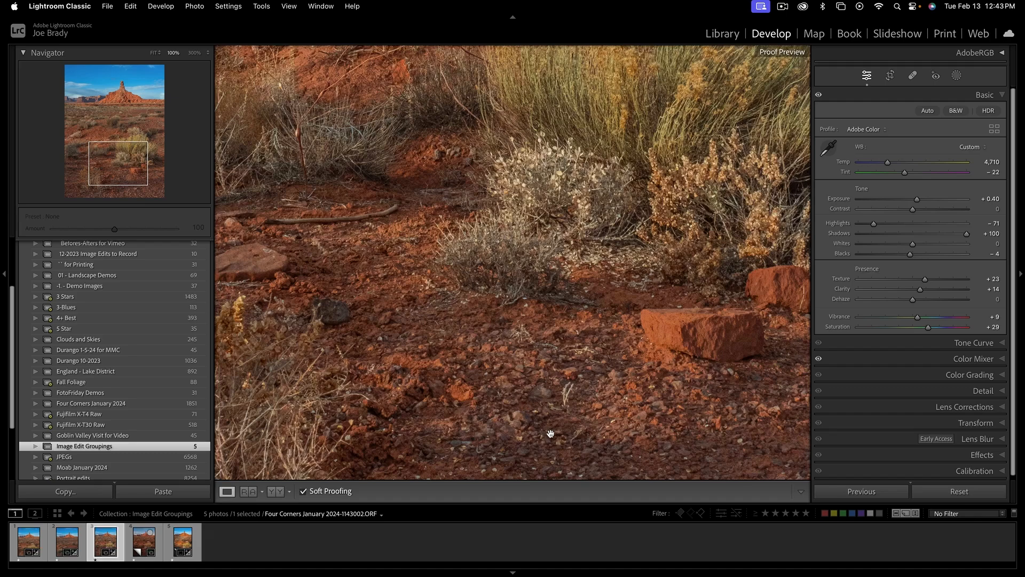
left_click_drag(504, 431, 659, 351)
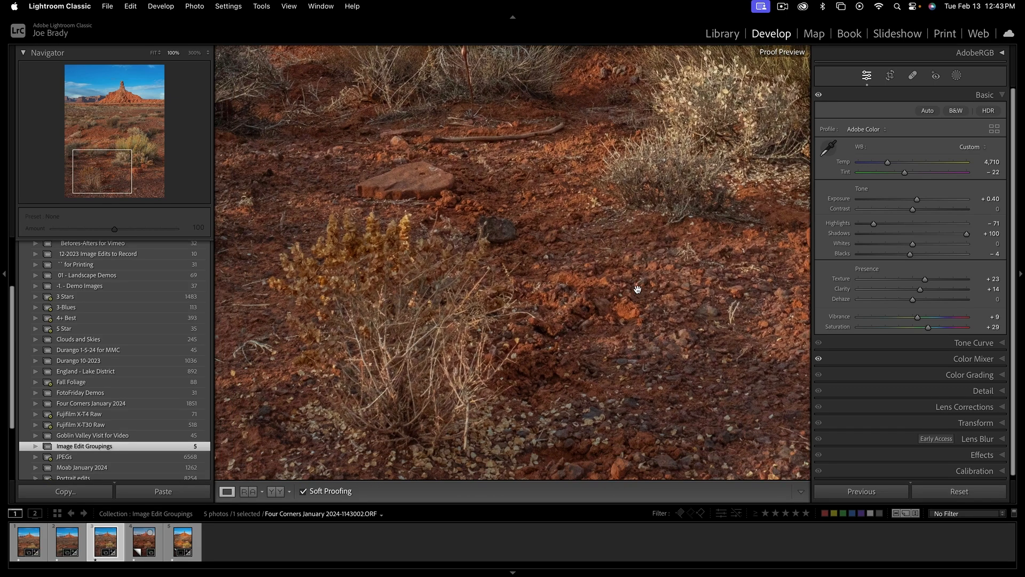
left_click_drag(636, 289, 416, 506)
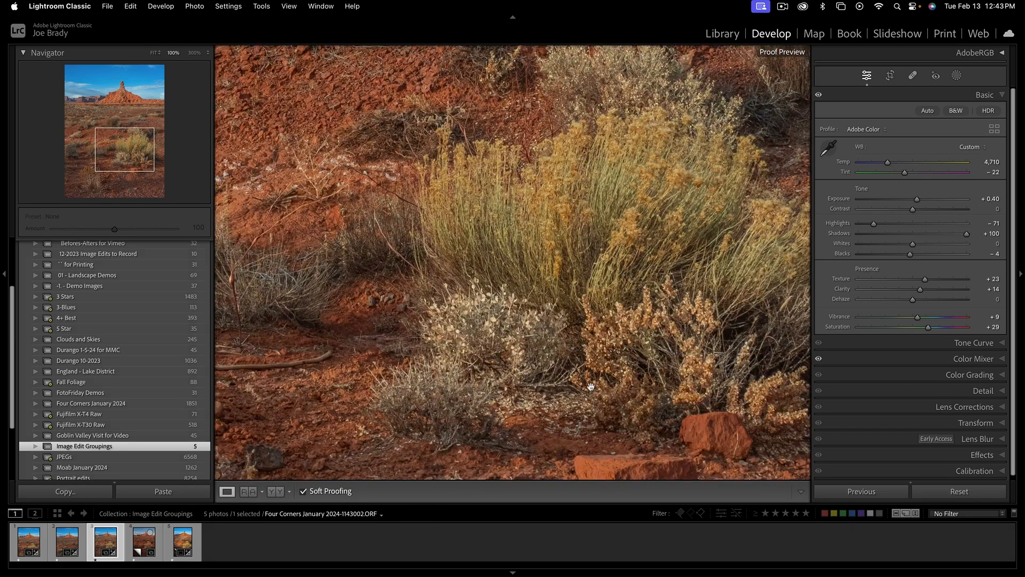
left_click_drag(594, 388, 550, 433)
left_click_drag(550, 271, 486, 543)
left_click_drag(482, 231, 576, 462)
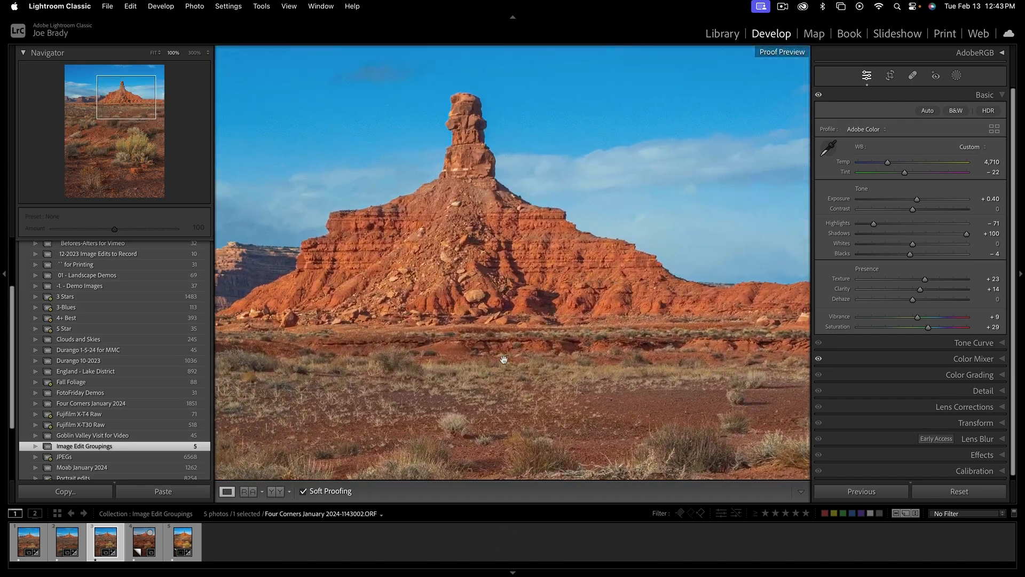
left_click_drag(477, 334, 569, 352)
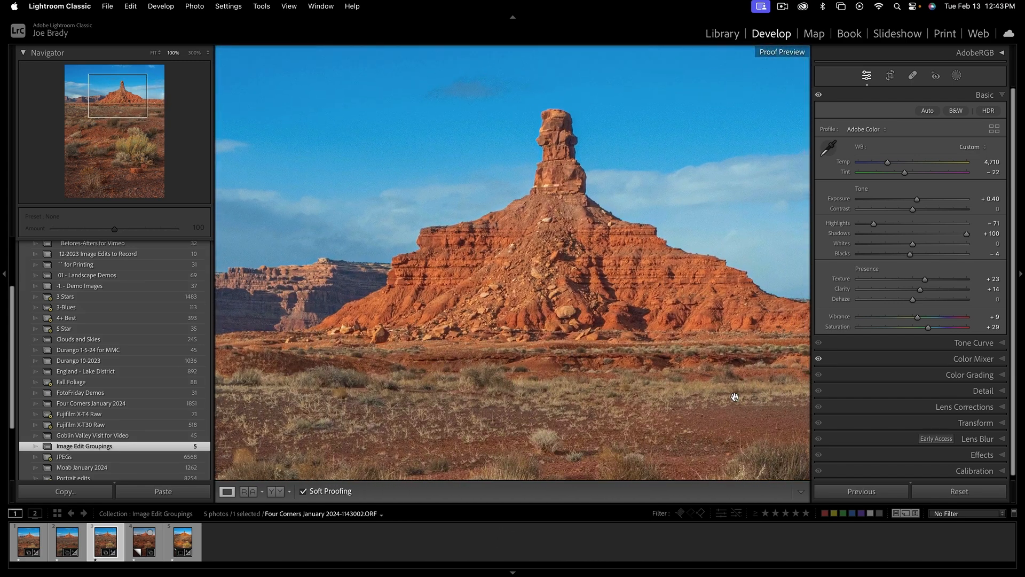
- Sharpen the photo with an amount of 101 and set the sharpening masking to 74 using the mask preview
left_click(982, 391)
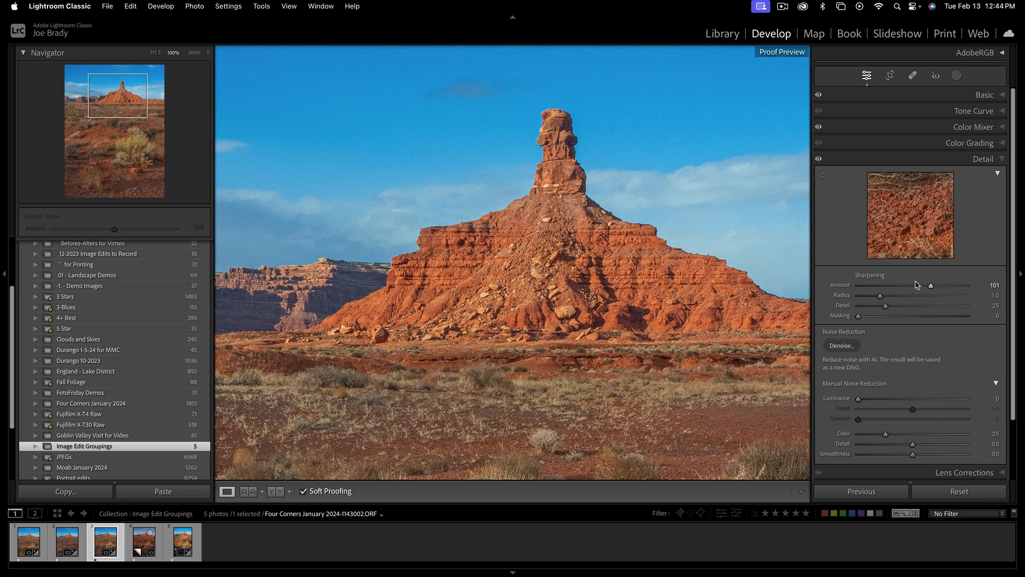
left_click(859, 316, "alt")
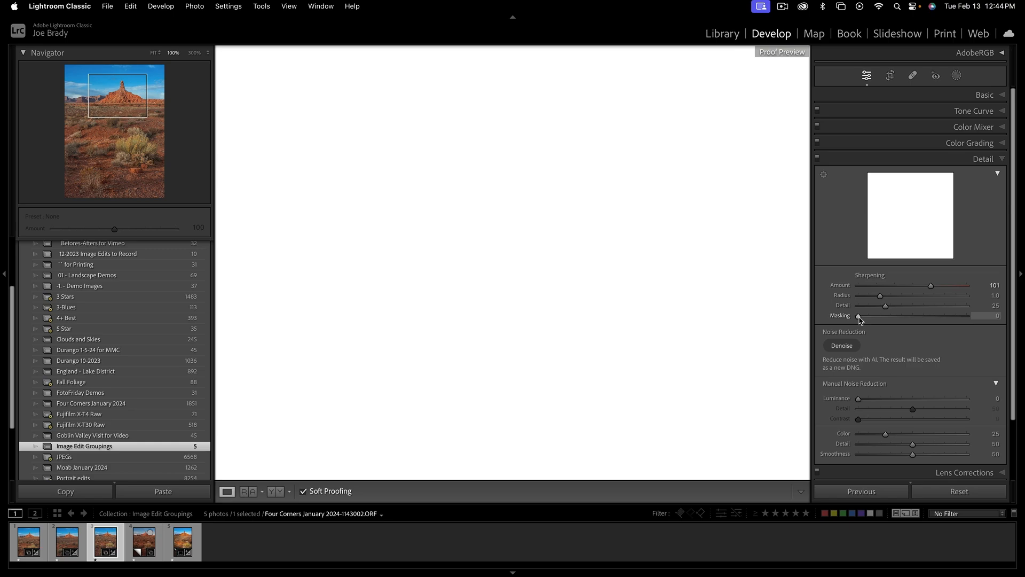
left_click_drag(859, 316, 940, 318)
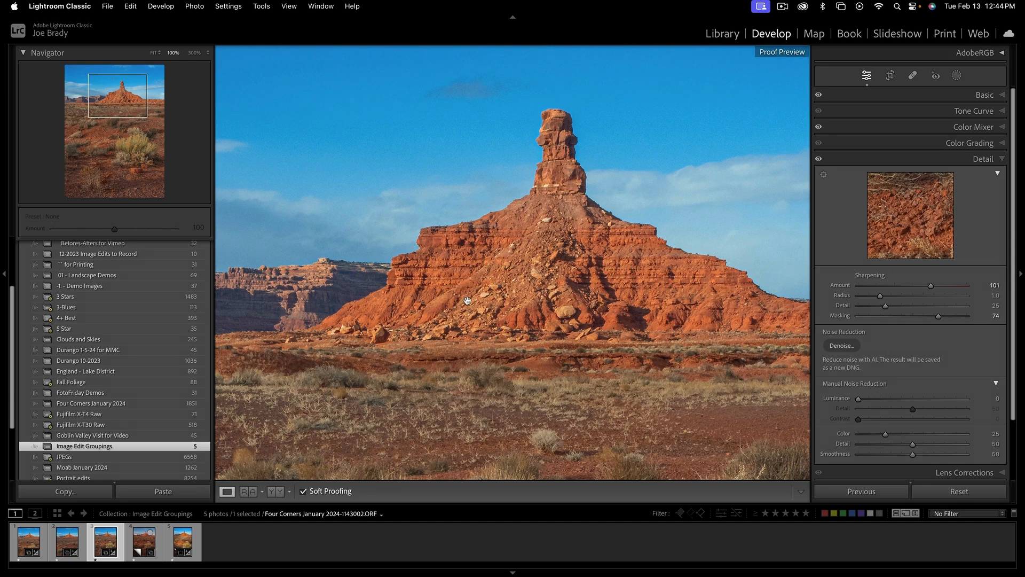
- Examine the noise in the blue sky and around the butte at 300% magnification
left_click_drag(465, 153, 580, 270)
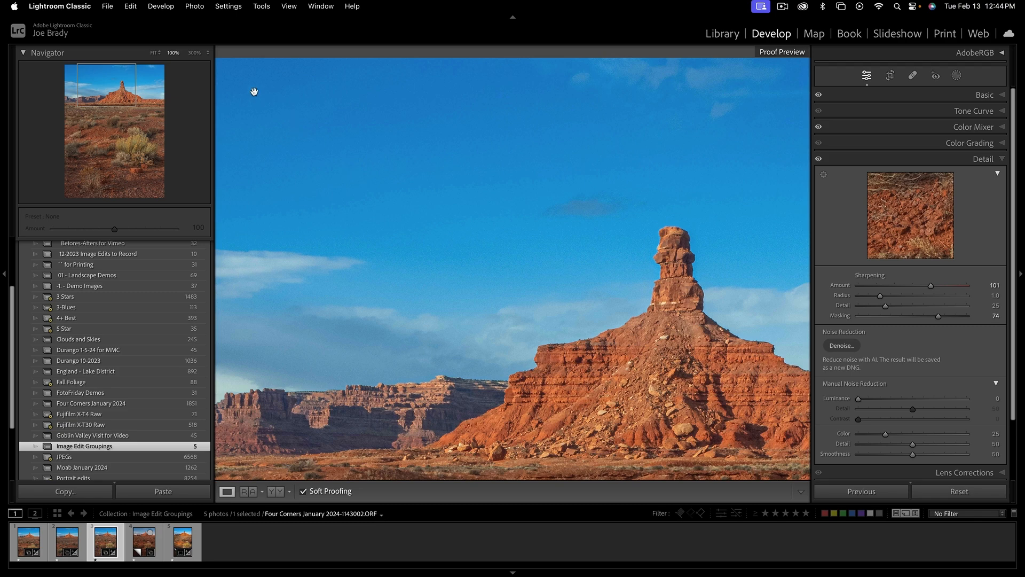
left_click(194, 54)
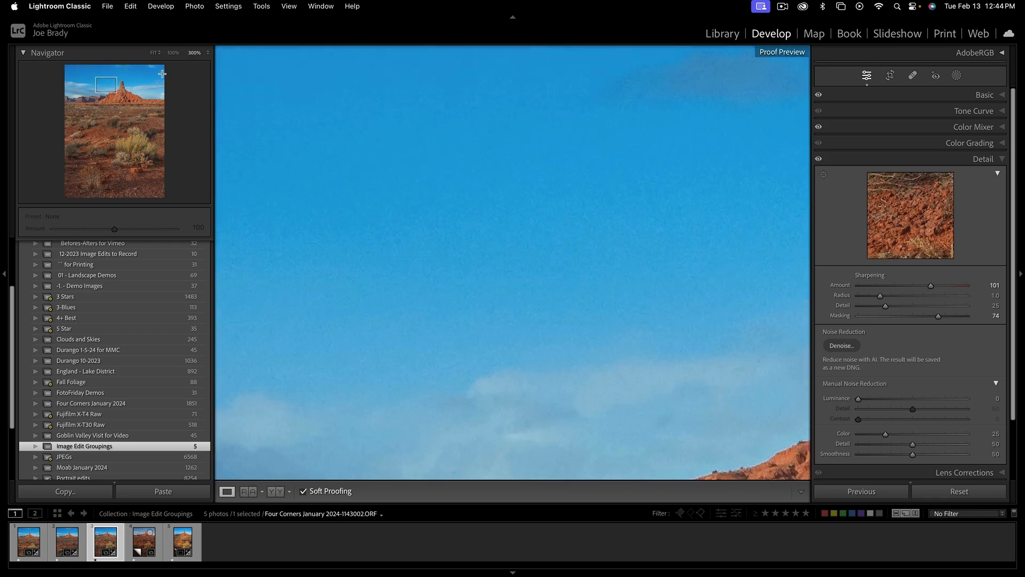
left_click_drag(106, 87, 106, 85)
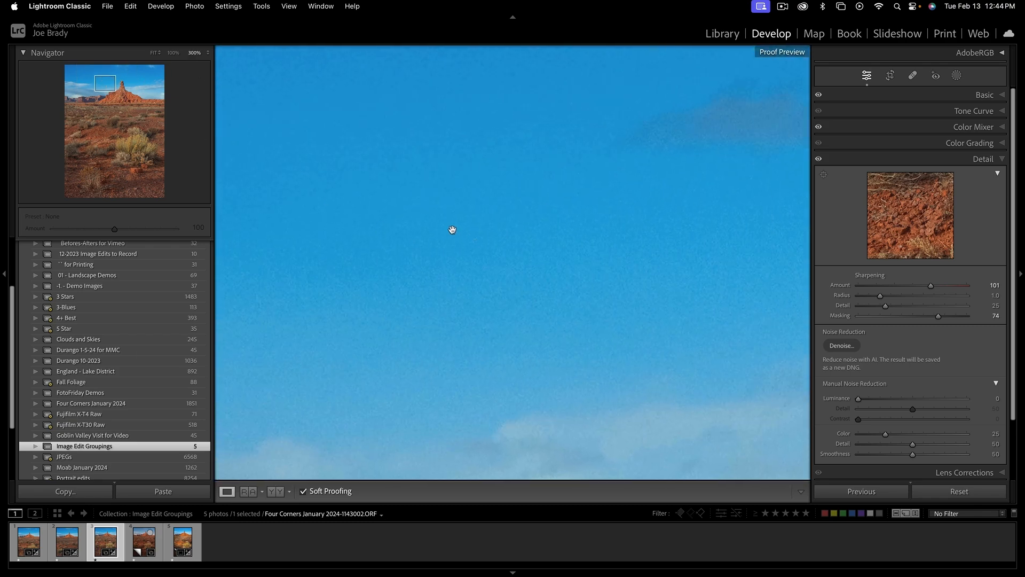
left_click_drag(453, 229, 532, 289)
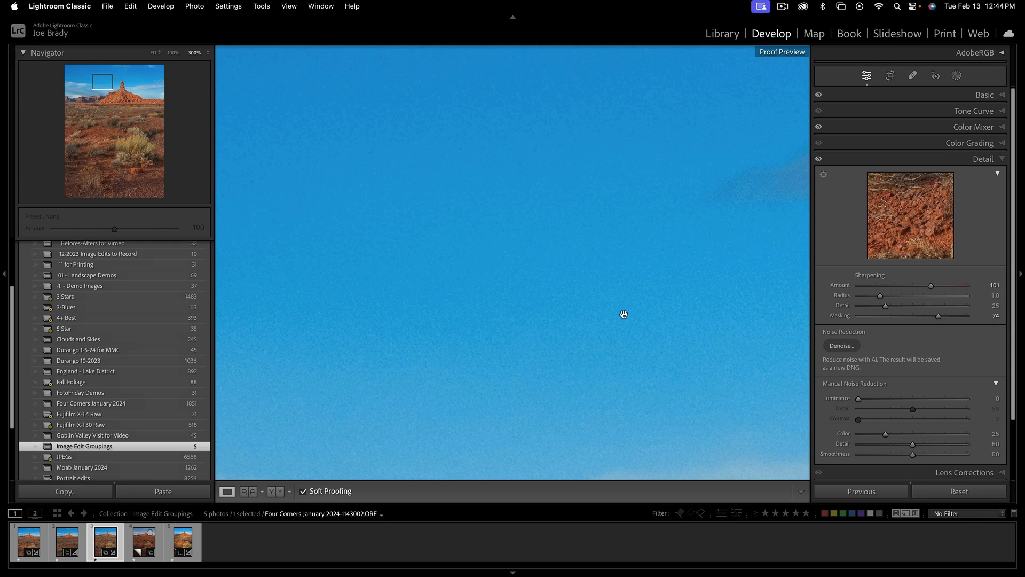
left_click_drag(623, 314, 403, 229)
left_click_drag(568, 309, 359, 266)
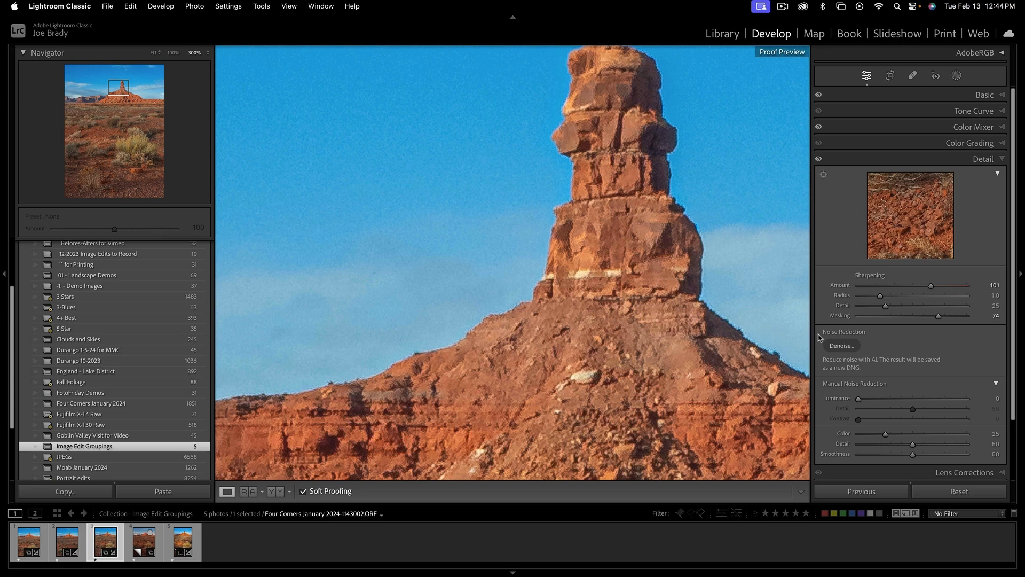
- Apply AI Denoise to the photo at amount 50, comparing the preview with and without the enhancement
left_click(840, 346)
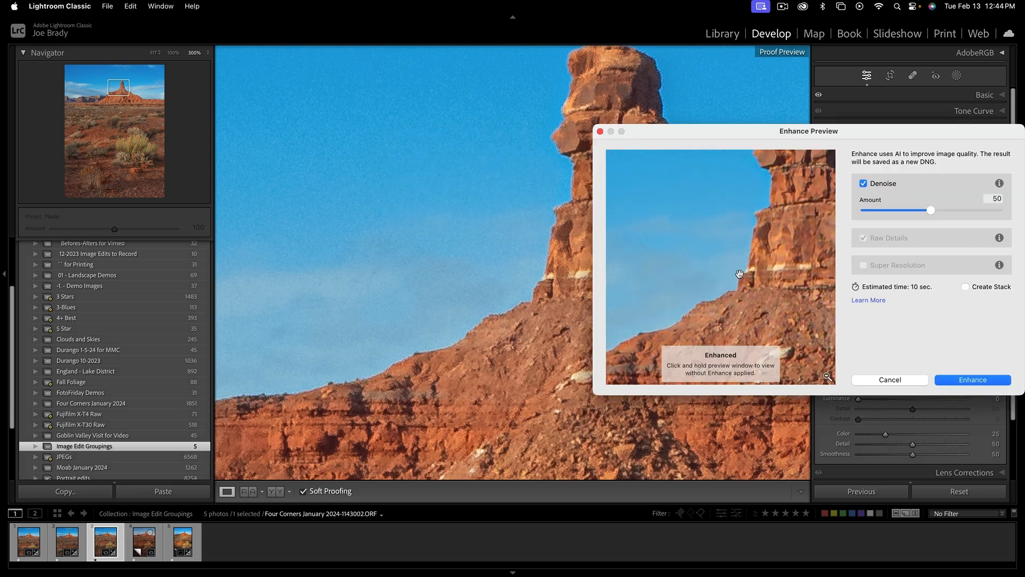
left_click(737, 244)
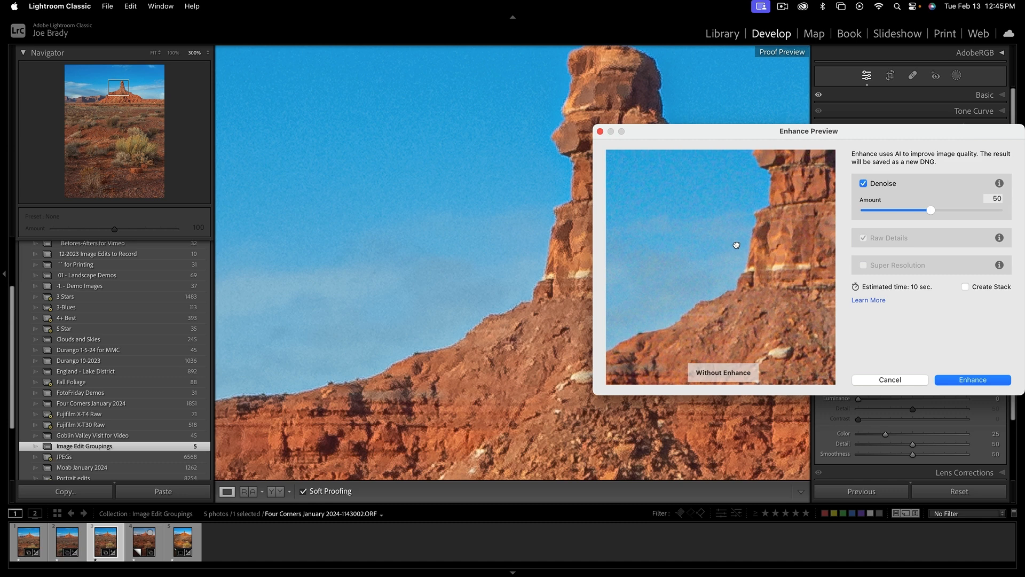
left_click(735, 245)
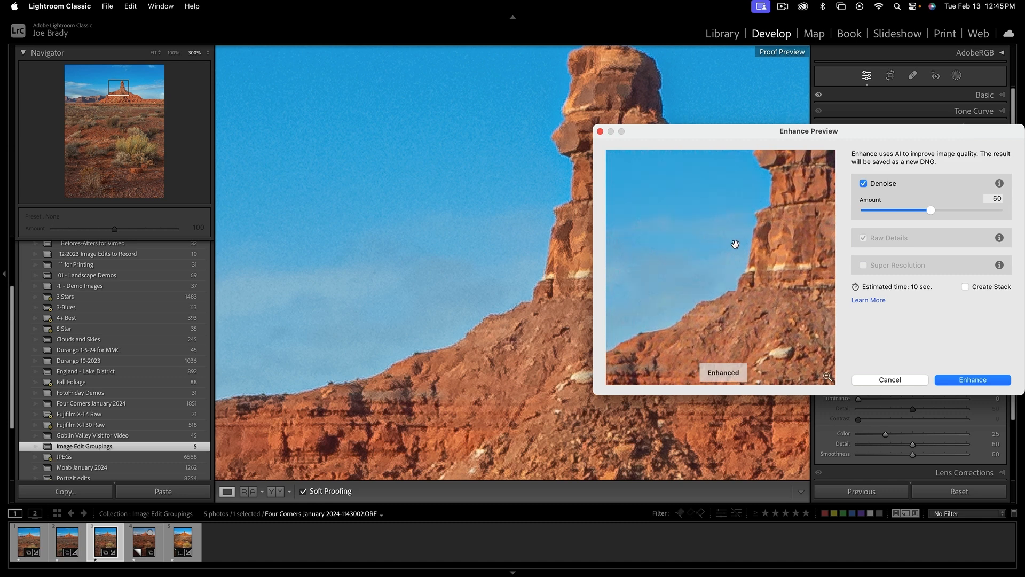
left_click(736, 244)
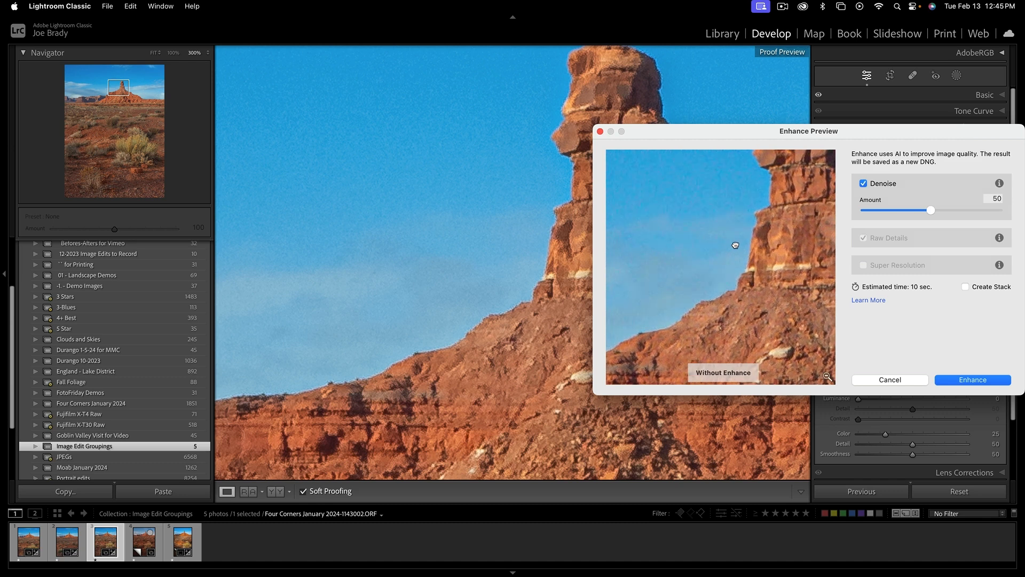
left_click(736, 245)
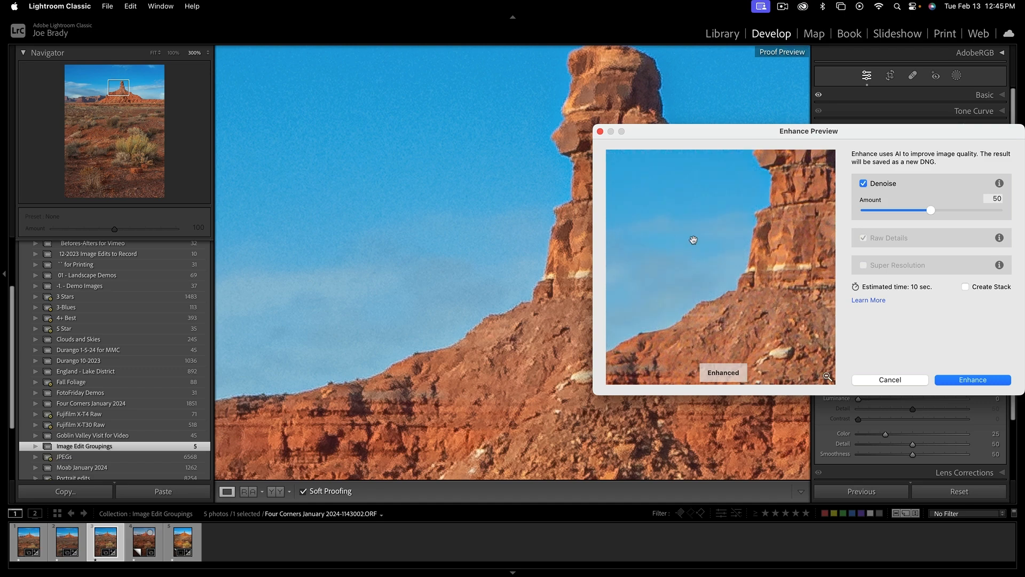
left_click(974, 379)
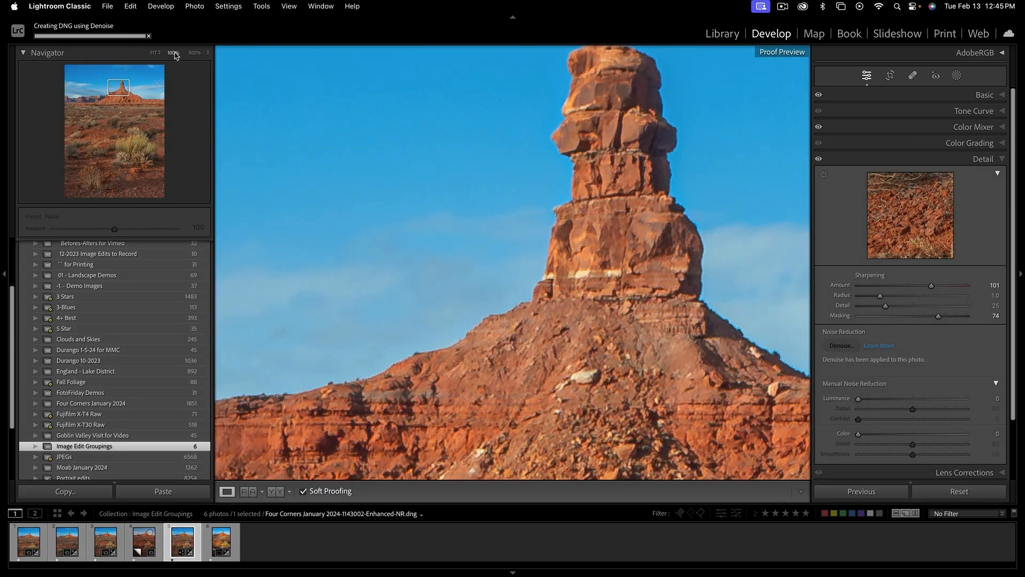
- Check the denoised photo at 100% from the butte down to the shrubs, and return to the full view
left_click(174, 53)
left_click_drag(478, 359, 557, 264)
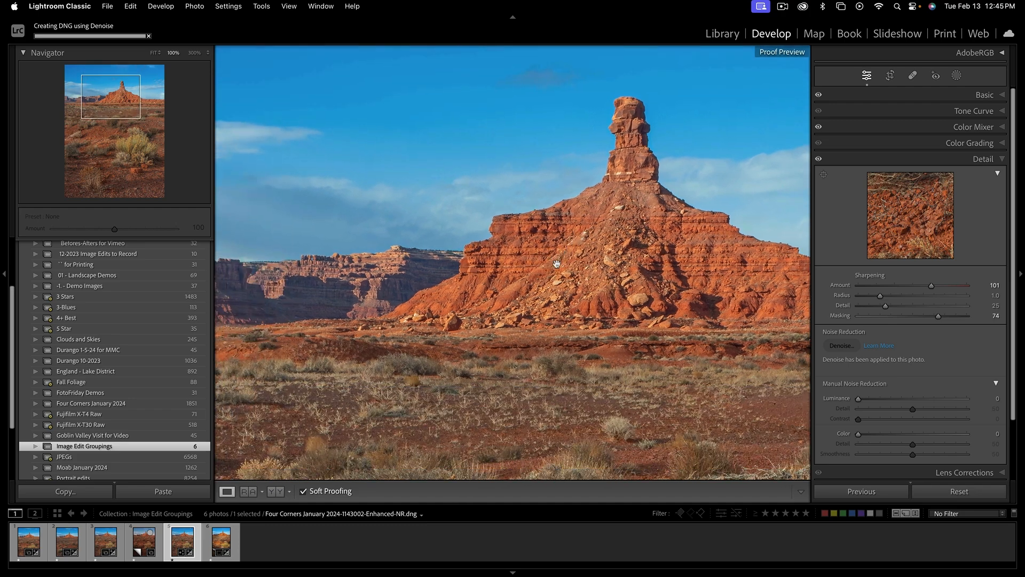
left_click_drag(539, 360, 529, 239)
left_click_drag(551, 332, 542, 254)
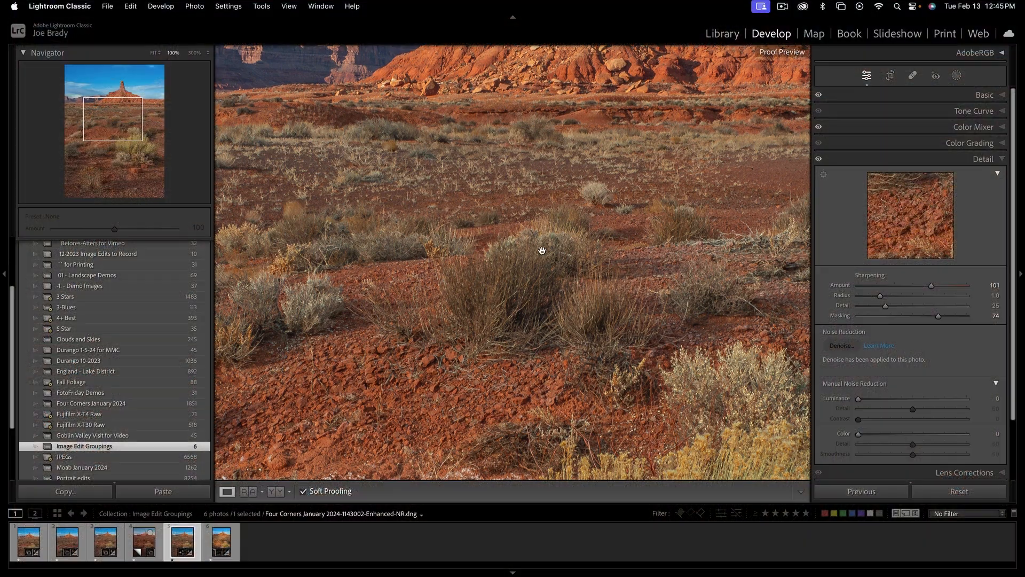
left_click(542, 251)
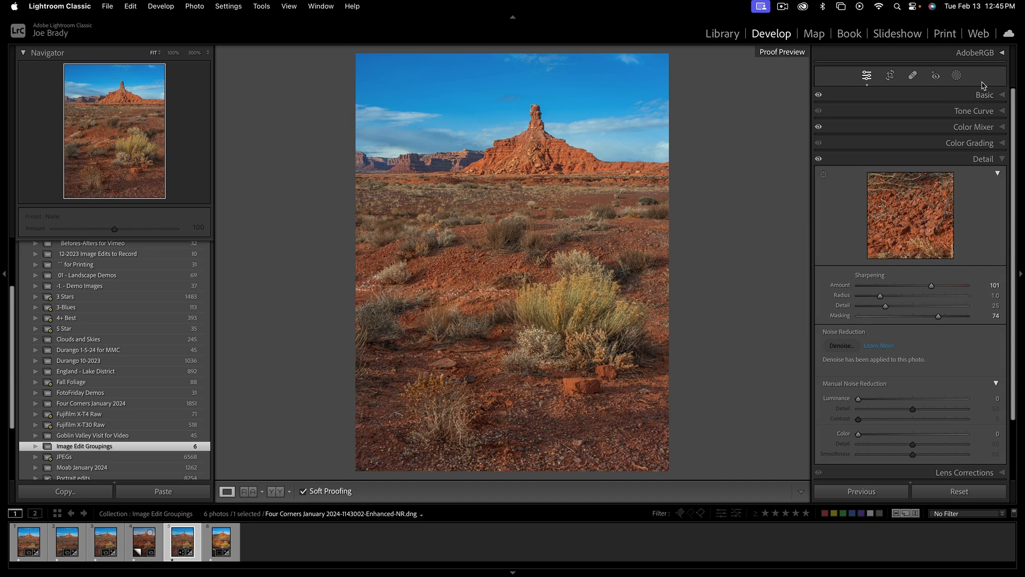
- Create a brush mask and paint it over the foreground ground on both sides below the large yellow bush
left_click(957, 77)
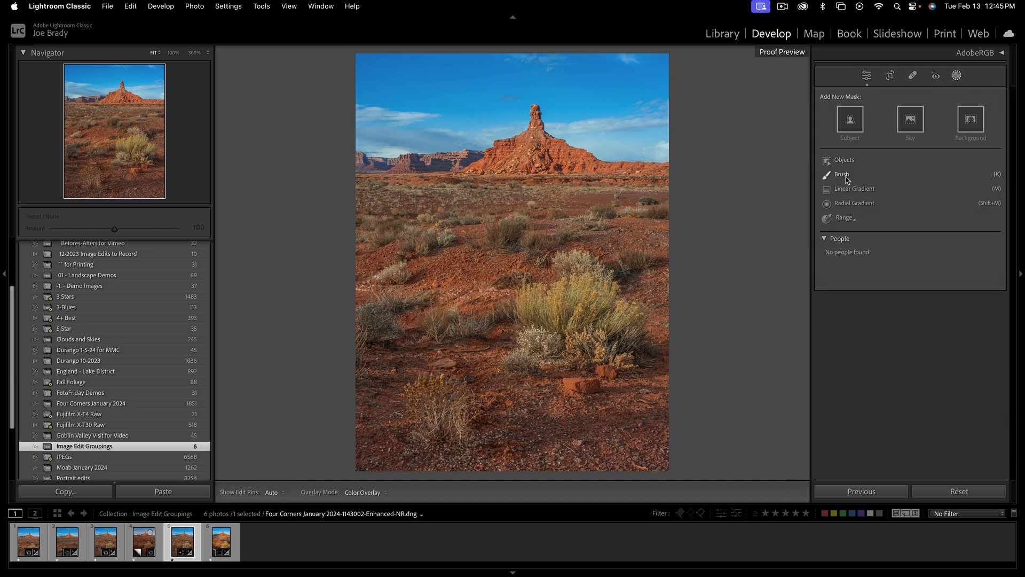
left_click(843, 175)
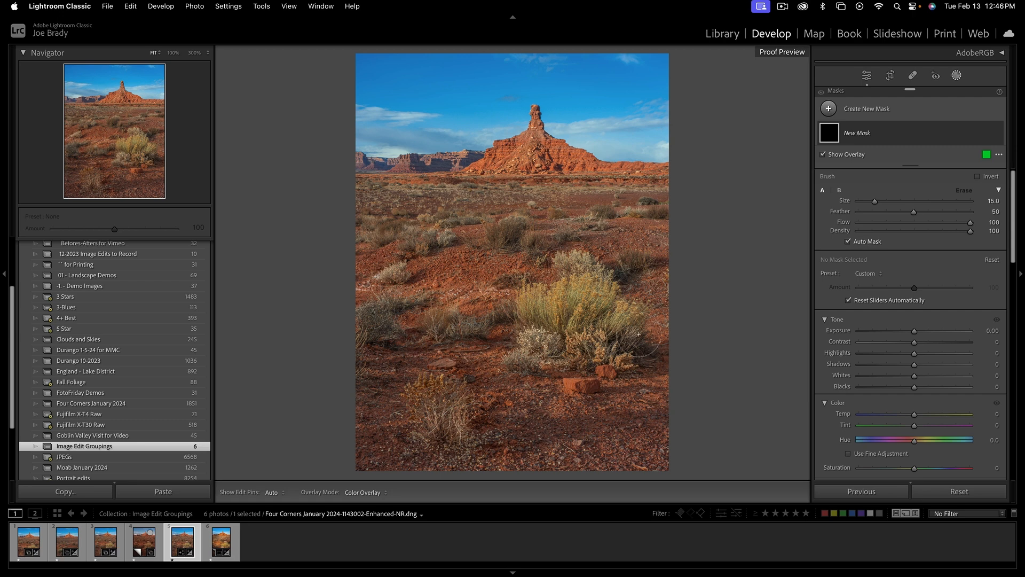
mouse_move(556, 422)
left_mouse_down()
mouse_move(378, 447)
mouse_move(383, 365)
mouse_move(403, 358)
mouse_move(494, 380)
left_mouse_up()
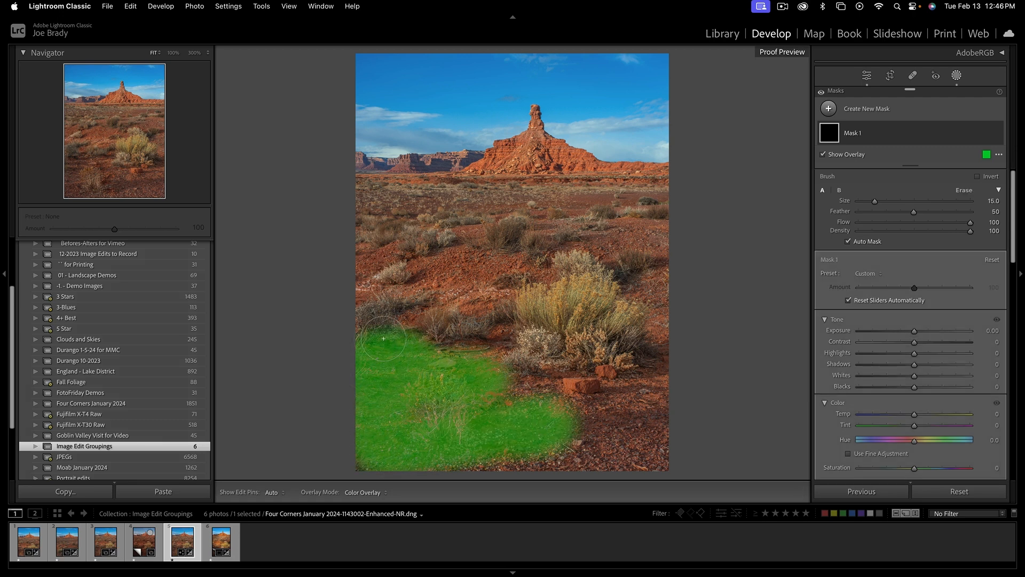
mouse_move(384, 338)
left_mouse_down()
mouse_move(397, 320)
mouse_move(484, 331)
left_mouse_up()
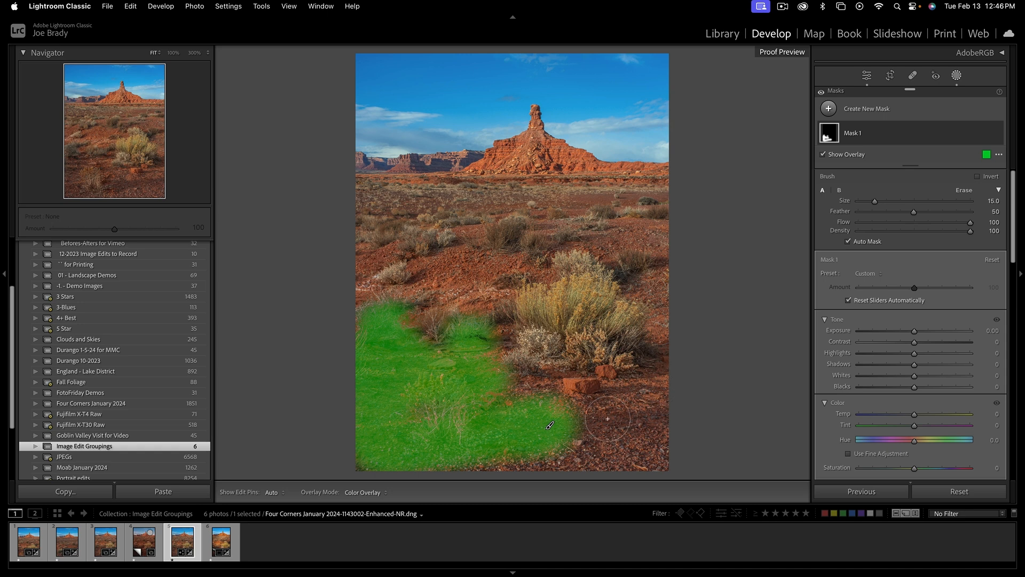
mouse_move(608, 419)
left_mouse_down()
mouse_move(664, 412)
mouse_move(654, 358)
left_mouse_up()
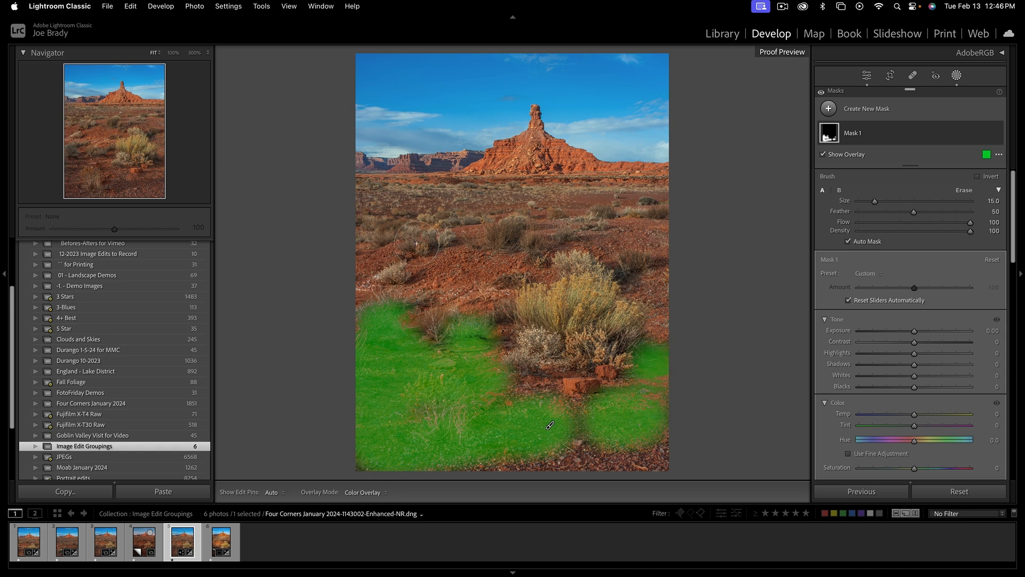
- Extend the brush mask over the left midground, the distant mesas, the ground along the photo's right edge and the shrubs beside the yellow bush
mouse_move(406, 238)
left_mouse_down()
mouse_move(355, 193)
mouse_move(362, 227)
left_mouse_up()
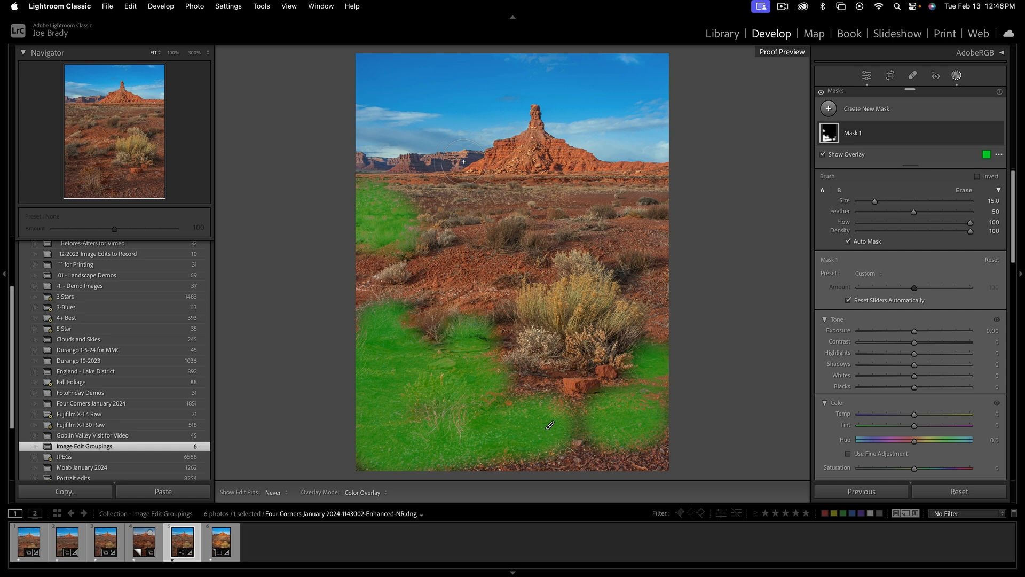
left_click_drag(463, 161, 411, 163)
mouse_move(384, 164)
left_mouse_down()
mouse_move(350, 166)
mouse_move(446, 168)
left_mouse_up()
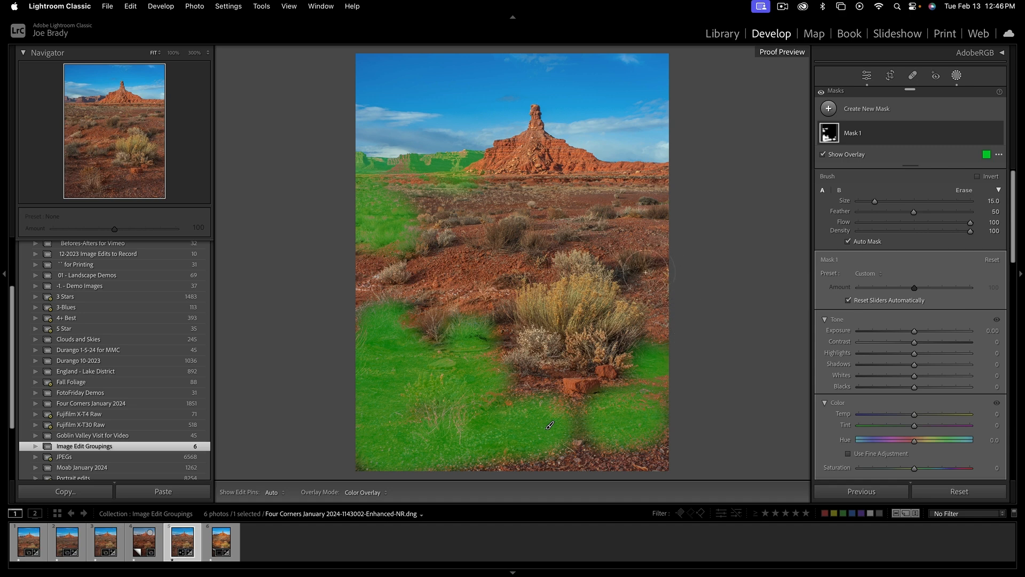
left_click_drag(645, 273, 632, 267)
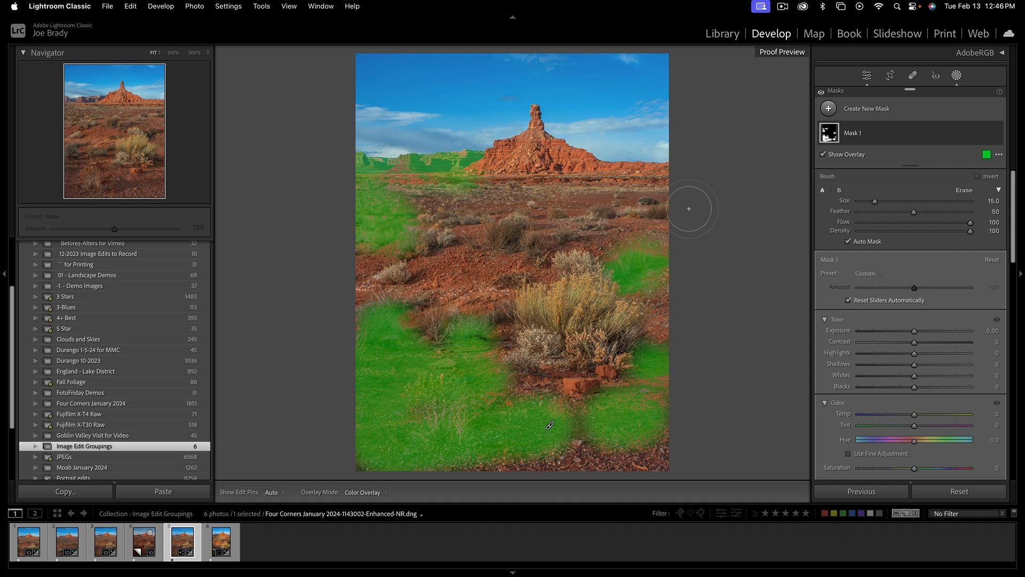
key("h")
left_click_drag(670, 216, 664, 185)
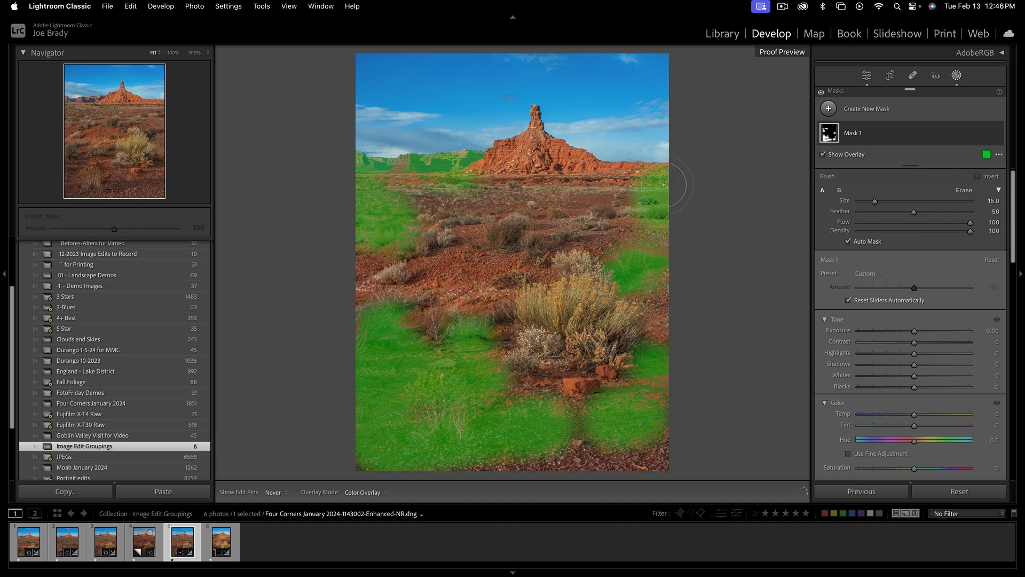
key("h")
left_click(506, 320)
left_click(423, 336)
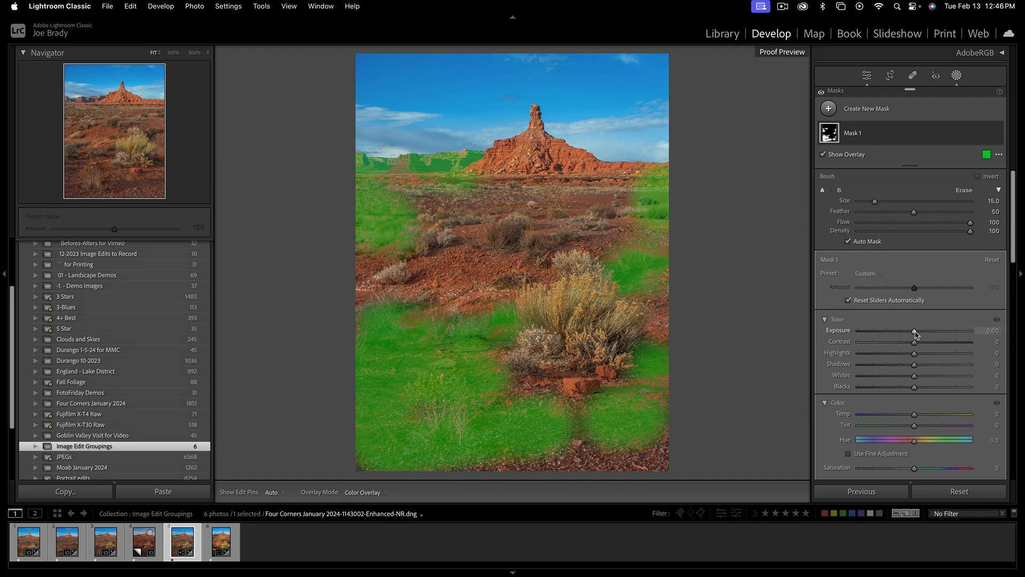
- Darken the masked ground to an exposure of -0.58 with the overlay hidden, and close masking
key("o")
left_click_drag(916, 333, 910, 335)
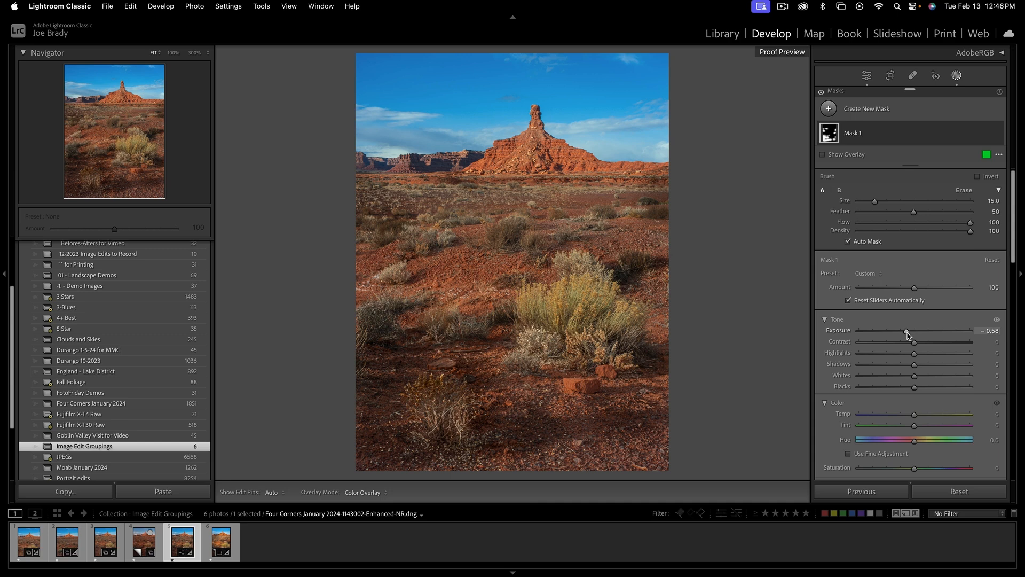
left_click(958, 76)
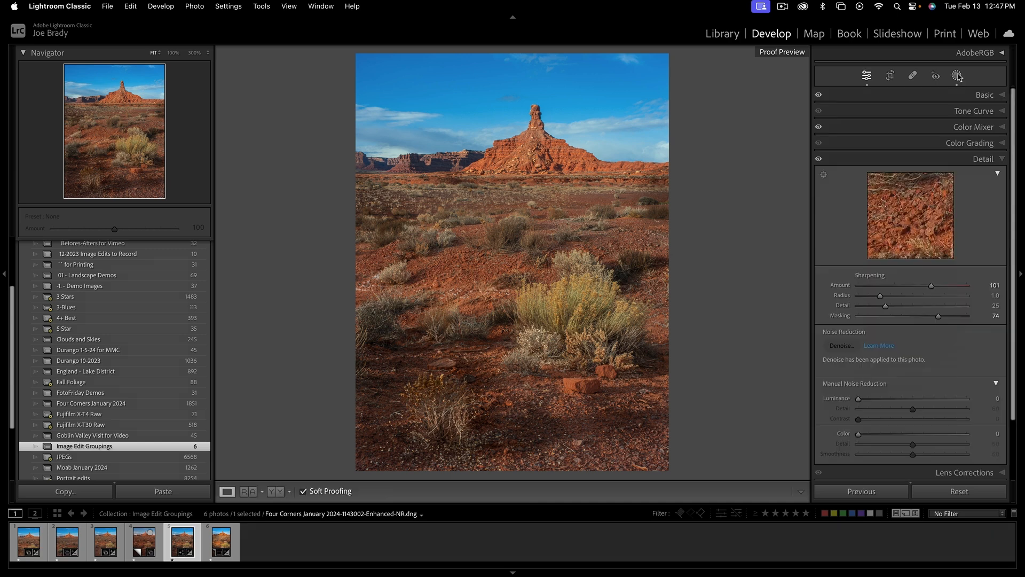
- Paint a second brush mask over the yellow bush, the foreground shrub, the central ground leading to the butte, and the butte itself
left_click(958, 78)
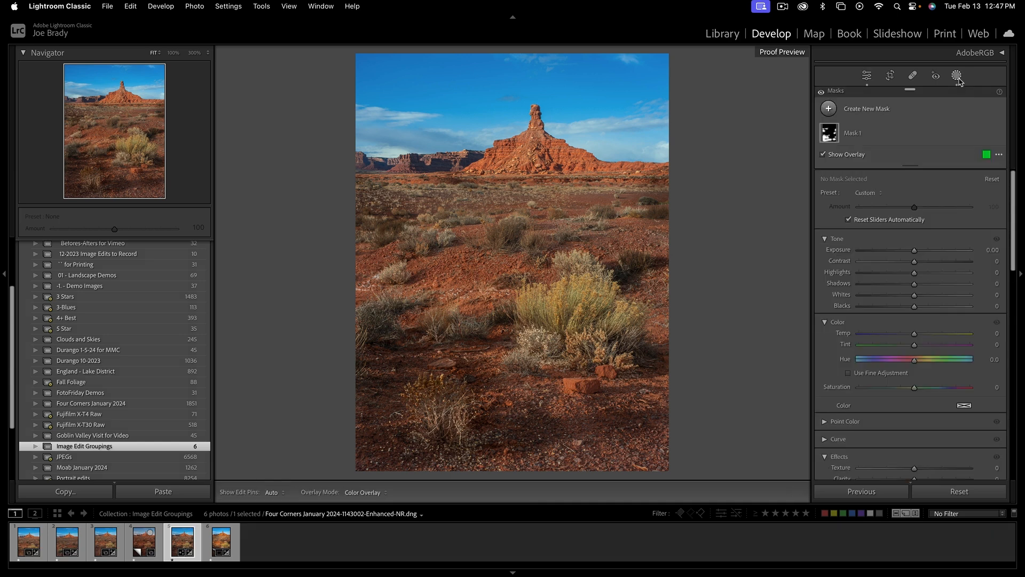
key("k")
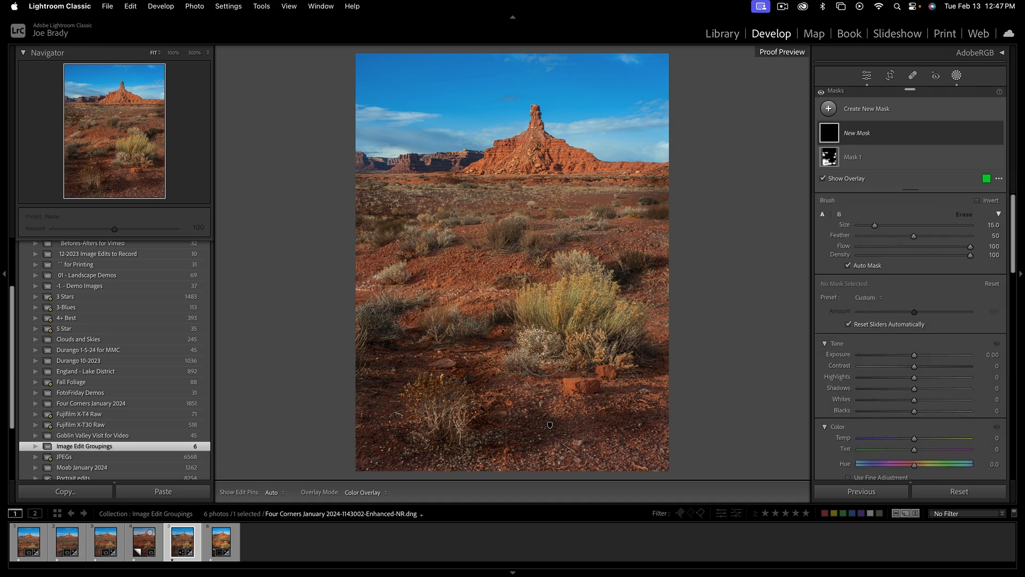
mouse_move(543, 353)
left_mouse_down()
mouse_move(614, 325)
mouse_move(577, 278)
mouse_move(528, 329)
left_mouse_up()
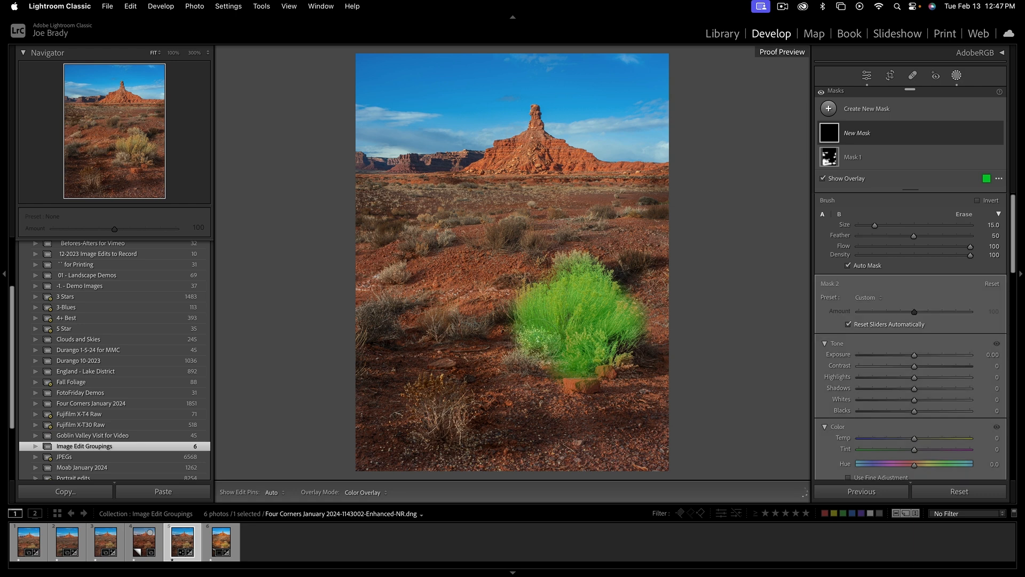
left_click_drag(462, 419, 443, 390)
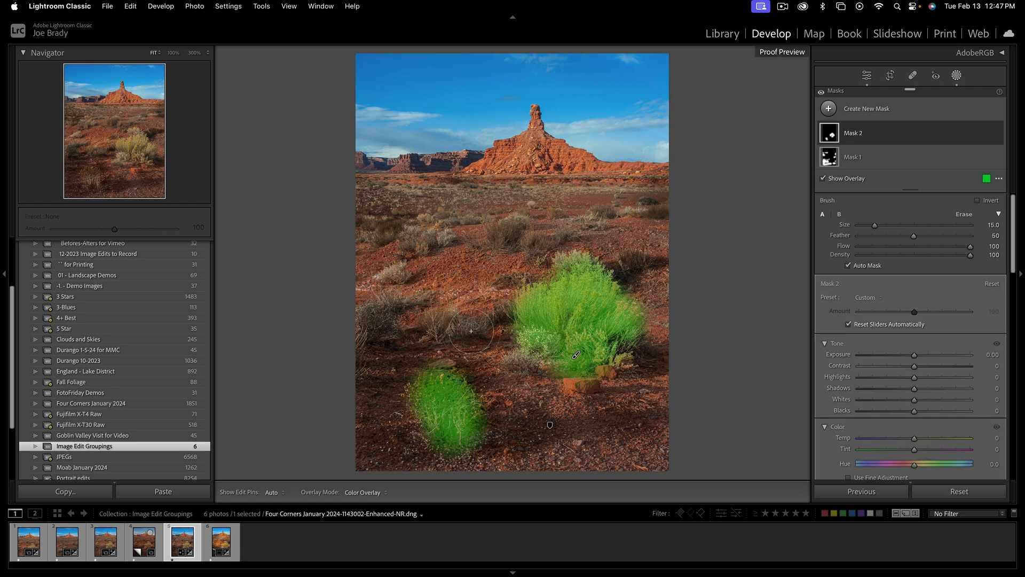
mouse_move(548, 391)
left_mouse_down()
mouse_move(526, 376)
mouse_move(501, 344)
mouse_move(480, 290)
mouse_move(490, 286)
mouse_move(486, 261)
mouse_move(429, 274)
mouse_move(496, 259)
left_mouse_up()
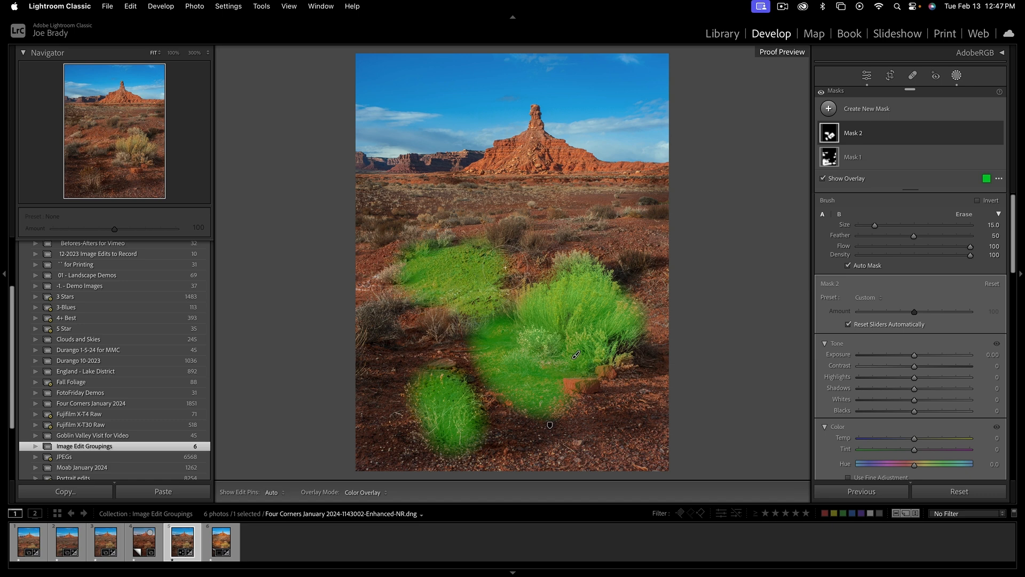
mouse_move(473, 239)
left_mouse_down()
mouse_move(485, 218)
mouse_move(545, 176)
mouse_move(545, 150)
mouse_move(528, 160)
mouse_move(492, 150)
mouse_move(518, 157)
left_mouse_up()
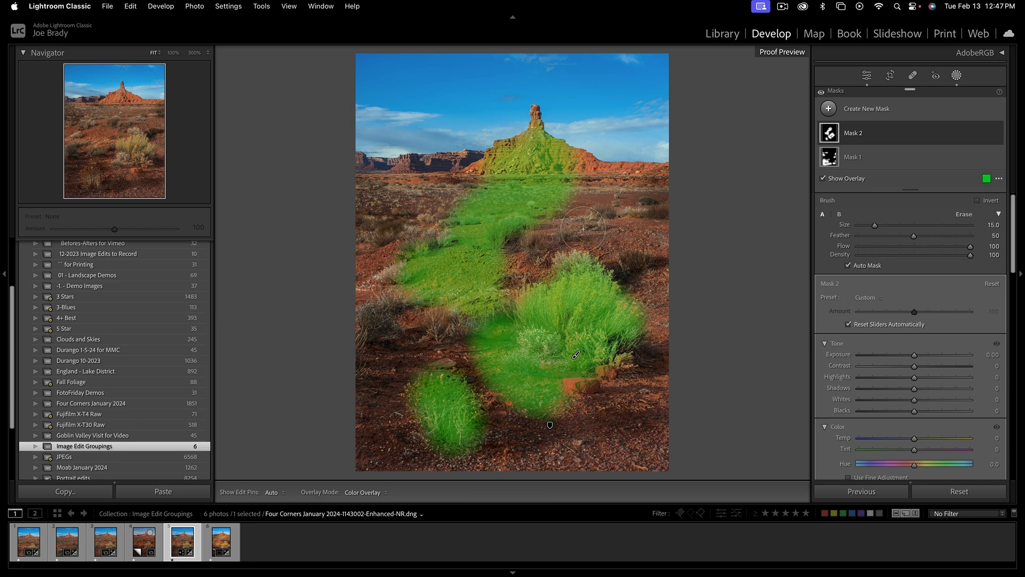
mouse_move(583, 229)
left_mouse_down()
mouse_move(547, 237)
mouse_move(496, 229)
left_mouse_up()
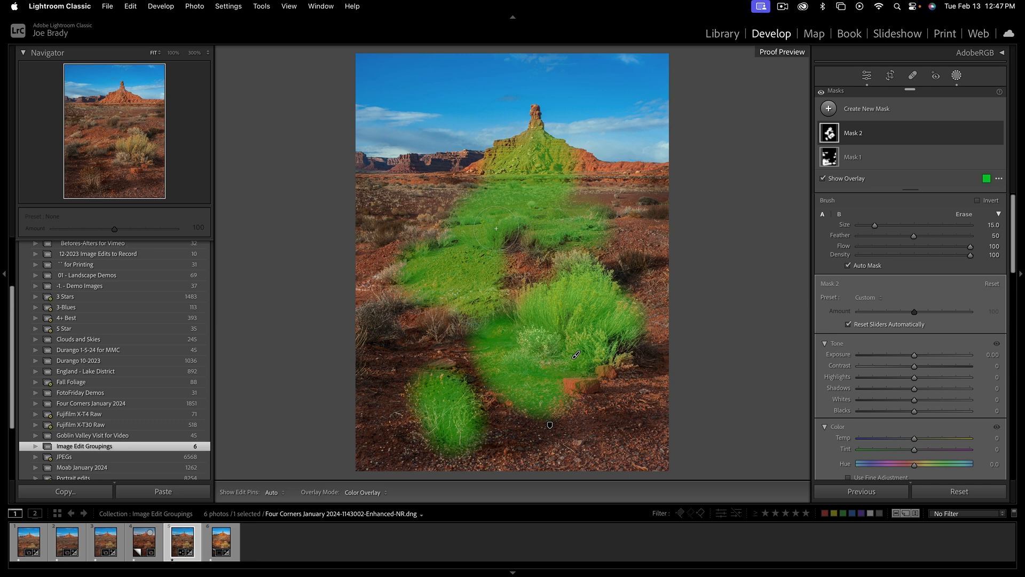
left_click(449, 198)
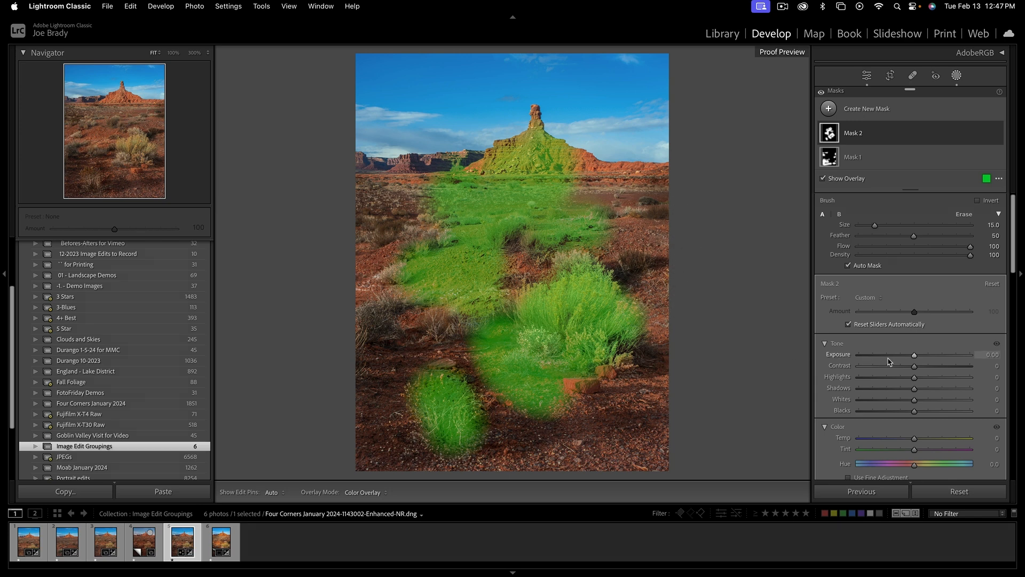
- Set the second brush mask's exposure to 0.44, compare the photo with and without the overlay, and close masking
left_click_drag(915, 355, 918, 355)
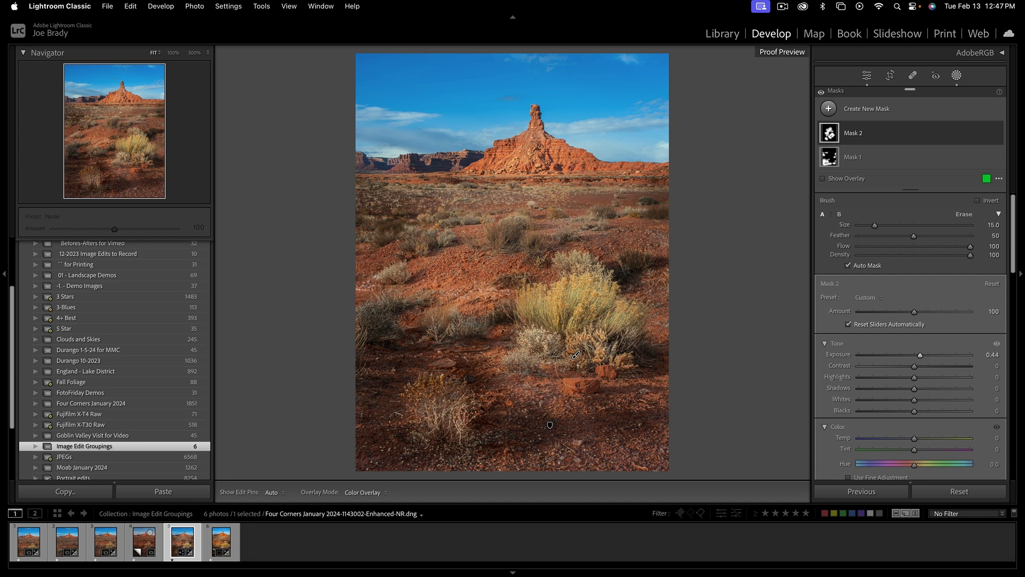
key("h")
key("h")
key("o")
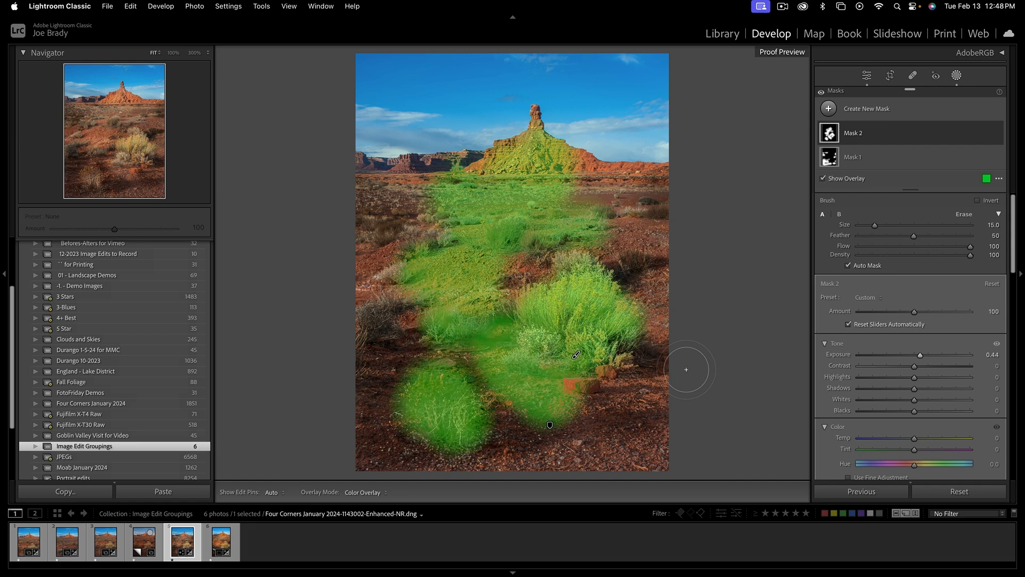
key("o")
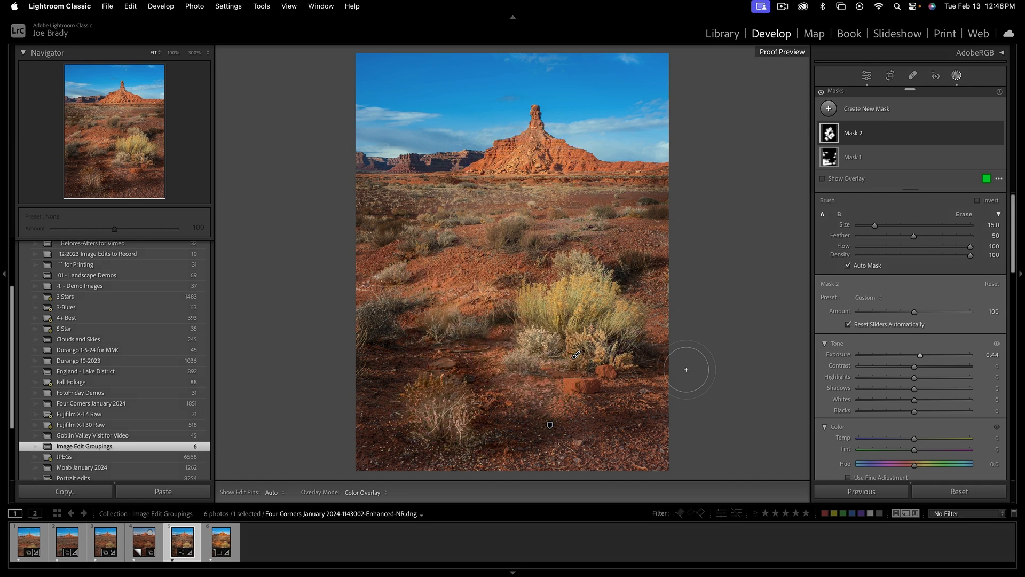
key("o")
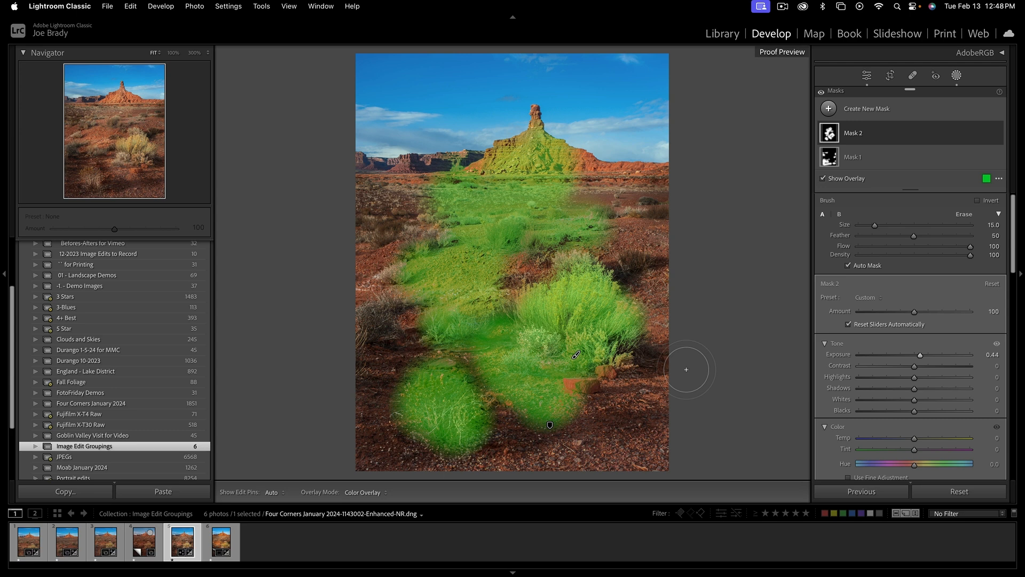
key("o")
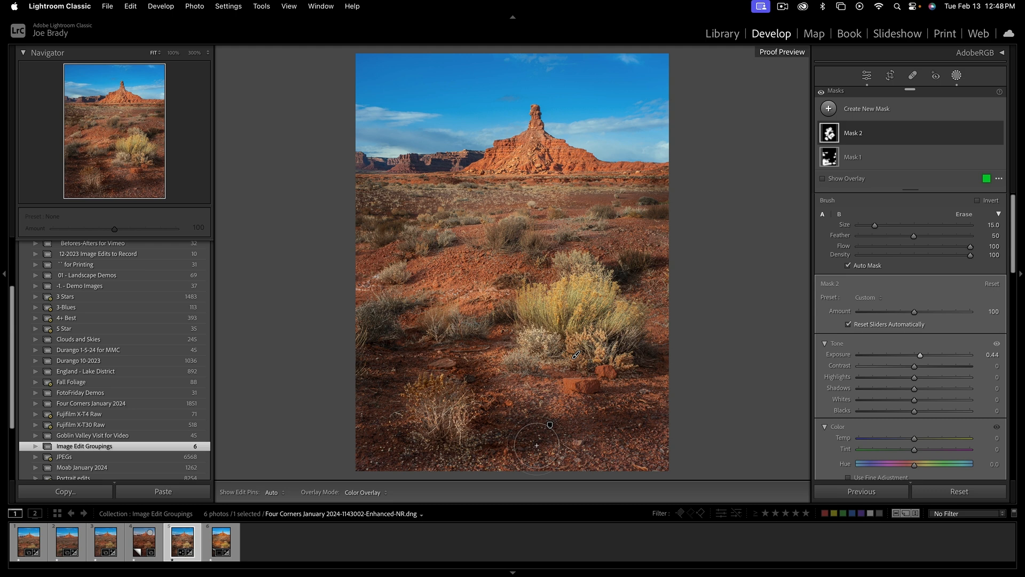
key("shift+w")
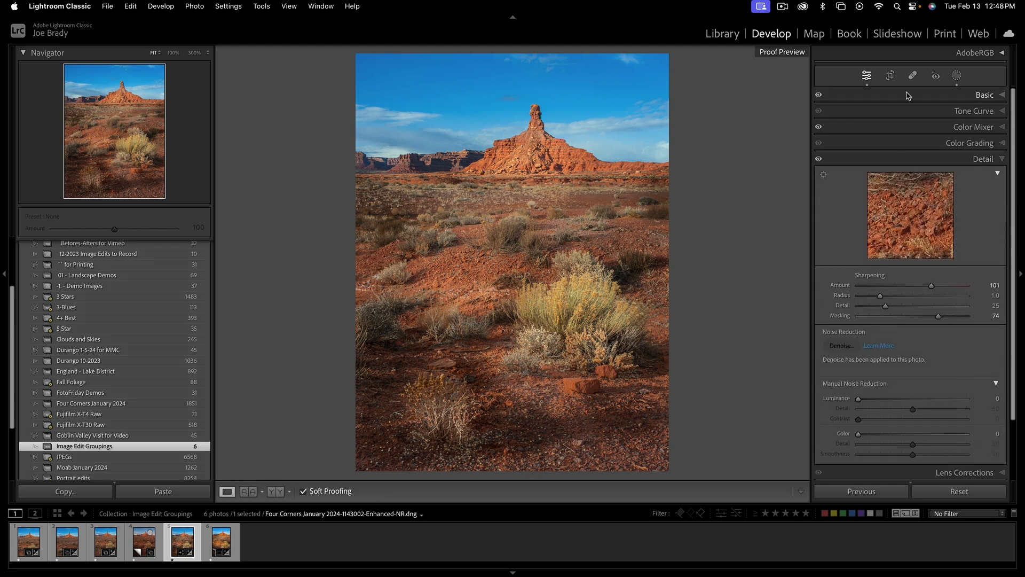
- Unlock the crop's aspect ratio and narrow the crop frame from both sides of the photo
left_click(890, 75)
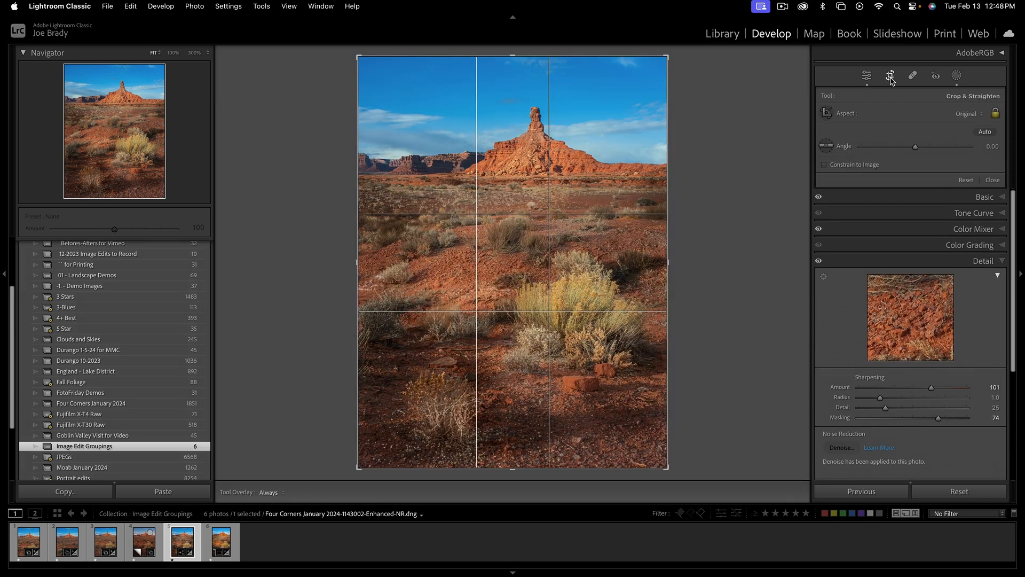
left_click(994, 114)
left_click_drag(667, 260, 656, 260)
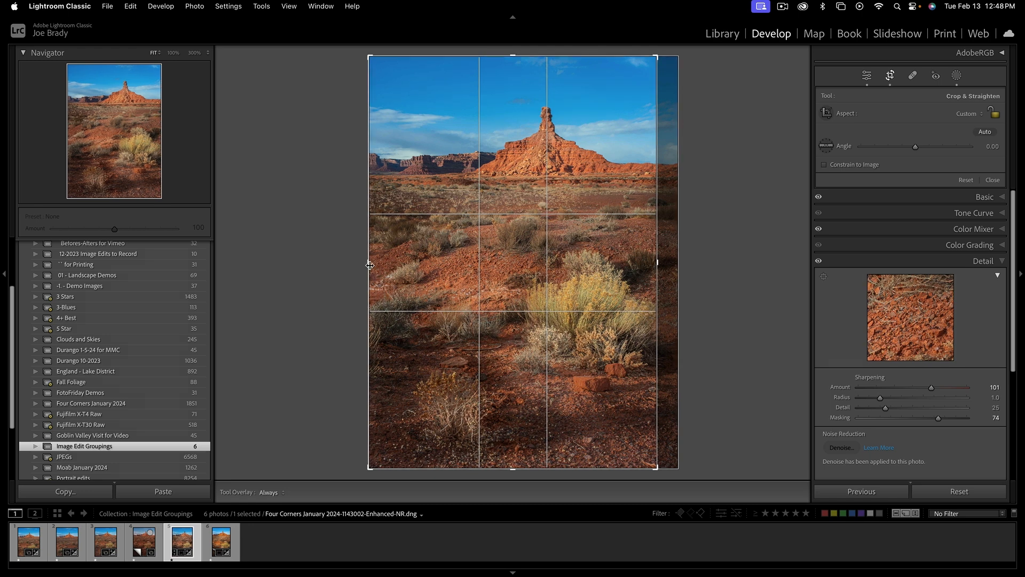
left_click_drag(370, 264, 388, 264)
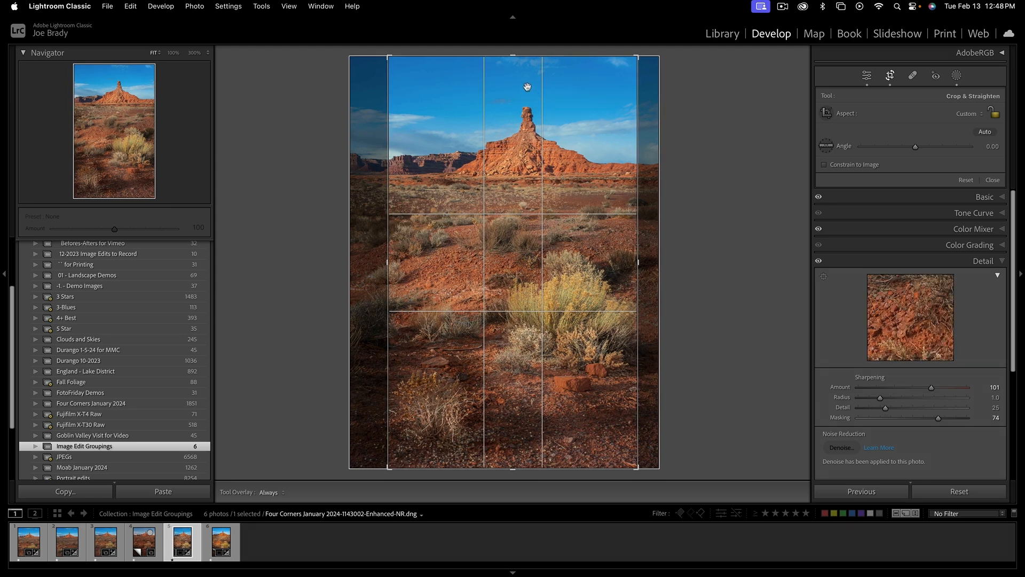
- Trim a thin strip from the photo's top and bottom, shift the image right within the crop frame, and apply the crop
left_click_drag(513, 57, 513, 61)
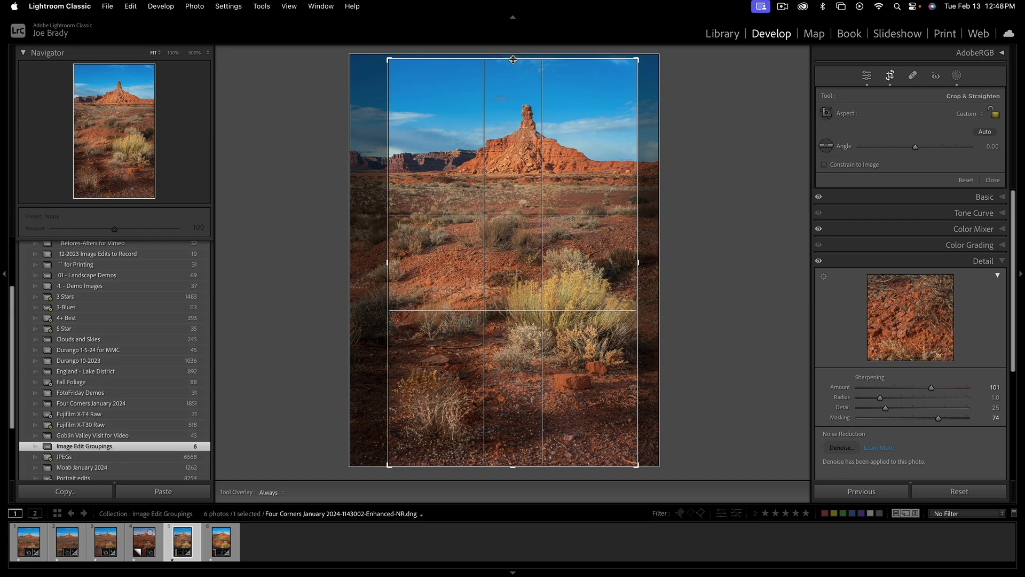
left_click_drag(514, 465, 515, 460)
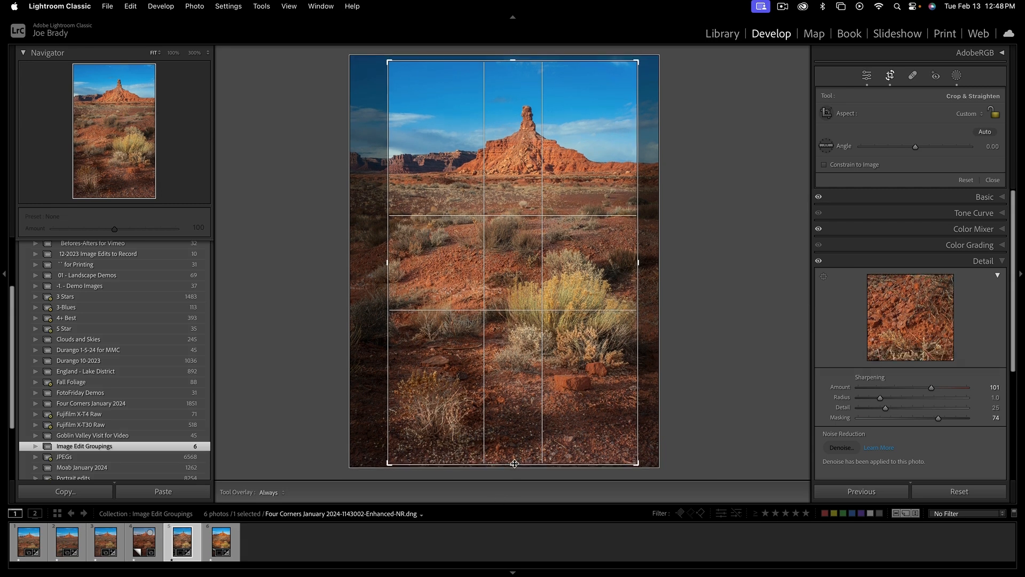
mouse_move(588, 434)
left_mouse_down()
mouse_move(603, 430)
mouse_move(570, 431)
left_mouse_up()
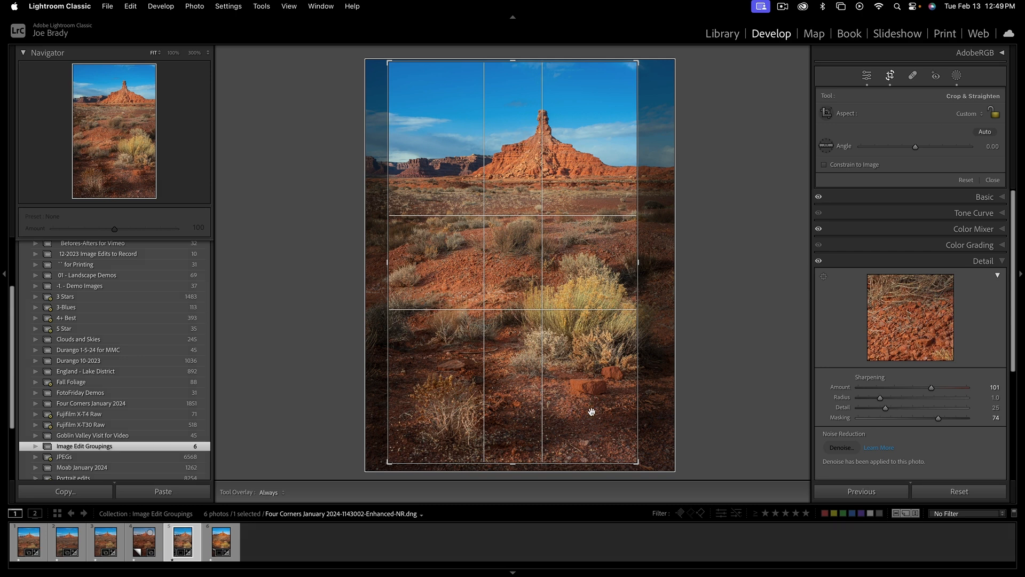
key("Return")
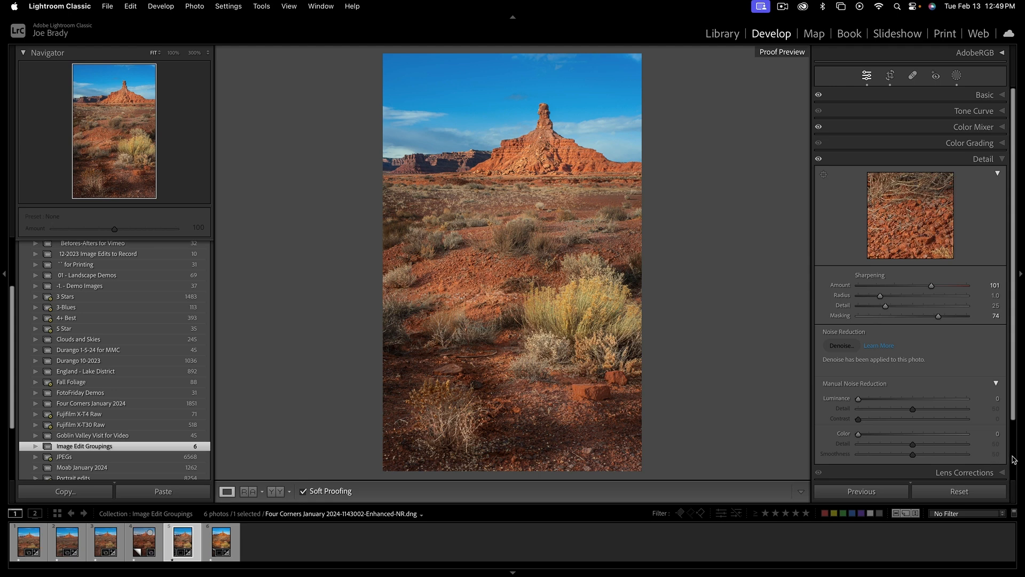
- Add a post-crop vignette with an amount of -12 in the Highlight Priority style
scroll(1014, 460, "down", 3)
left_click(983, 452)
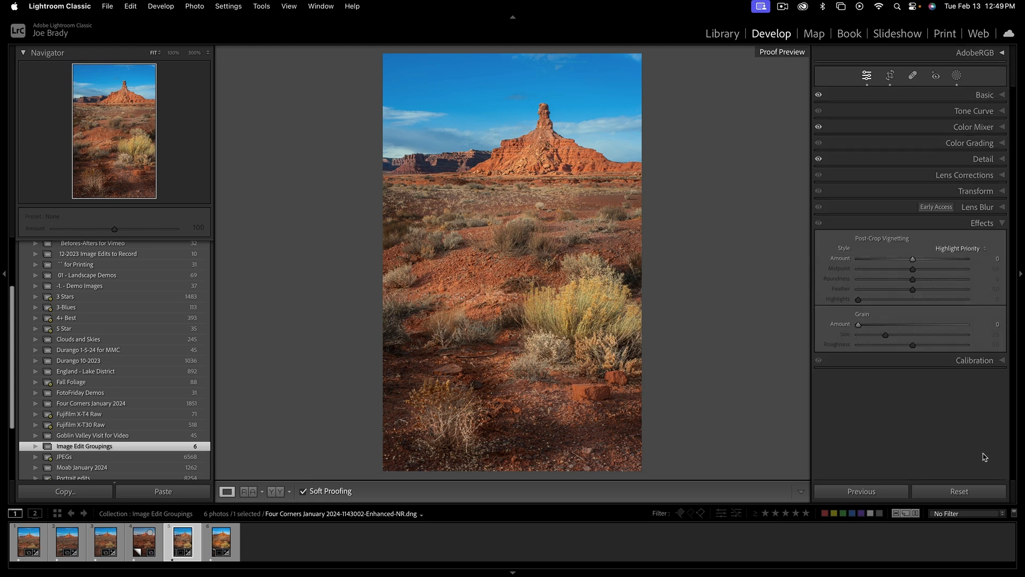
left_click_drag(913, 260, 909, 262)
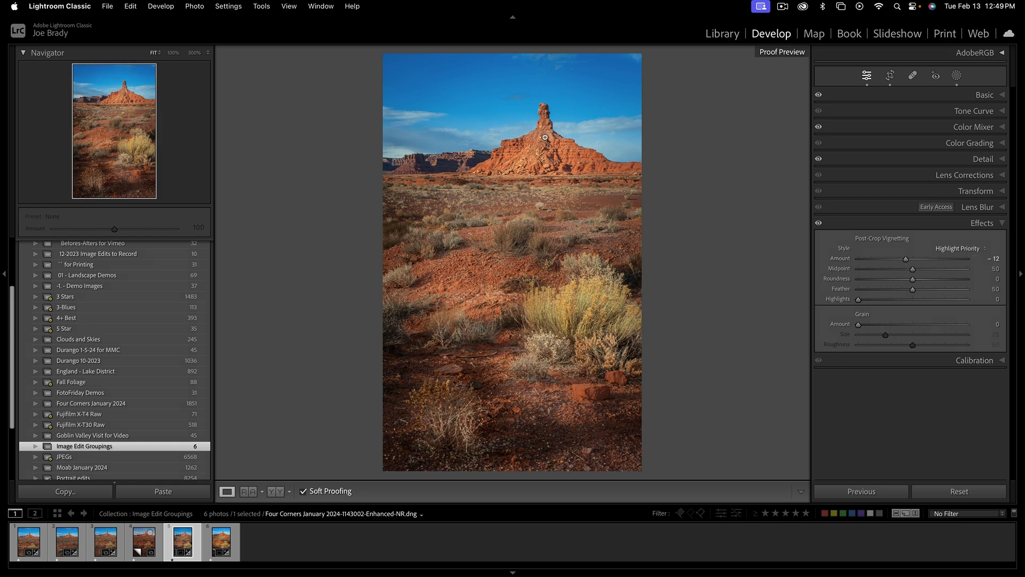
- Add a radial gradient mask as a tall ellipse over the middle of the desert foreground and butte, shift it down and tilt it clockwise
left_click(957, 77)
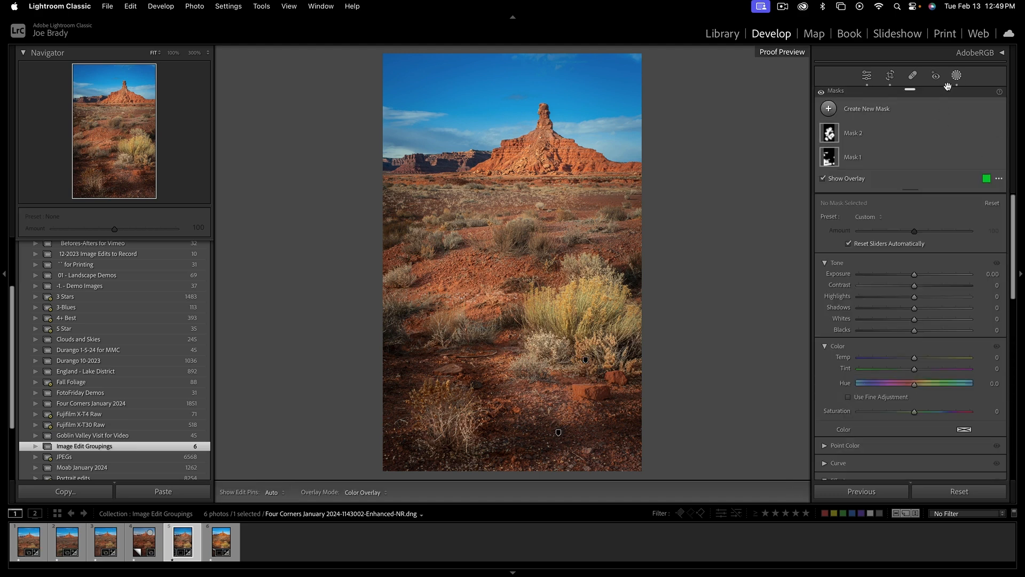
left_click(883, 114)
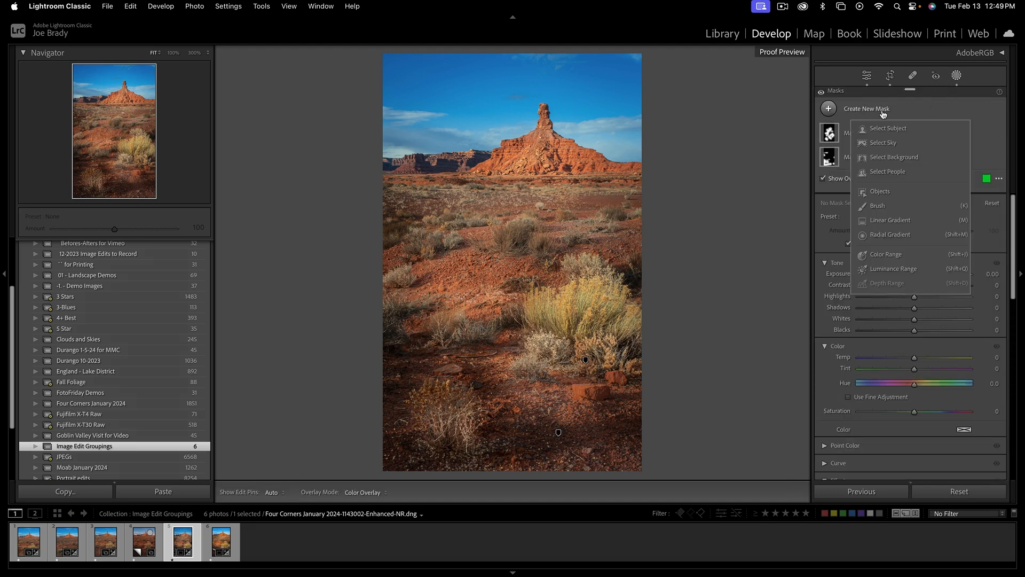
left_click(900, 237)
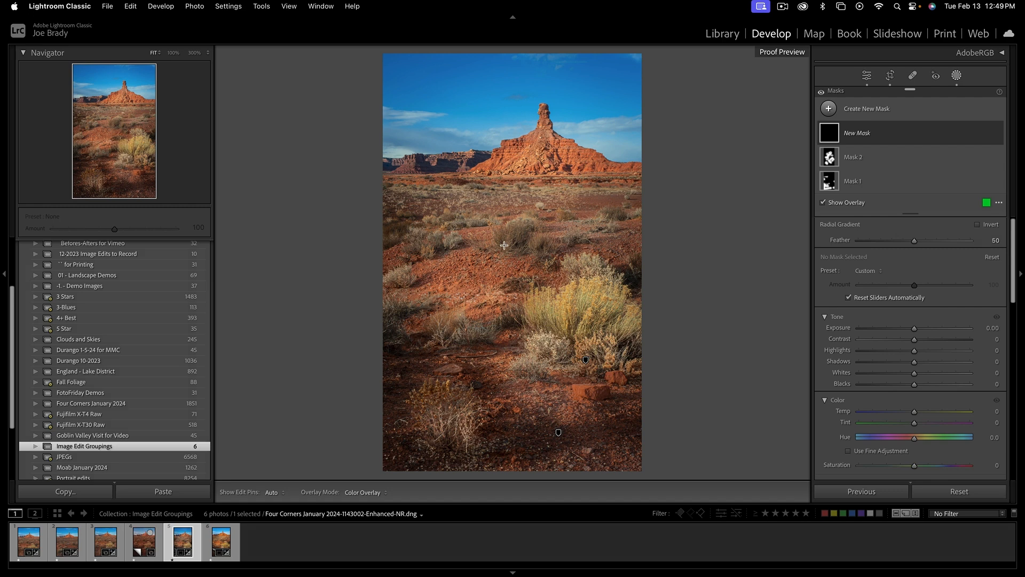
left_click_drag(504, 246, 588, 424)
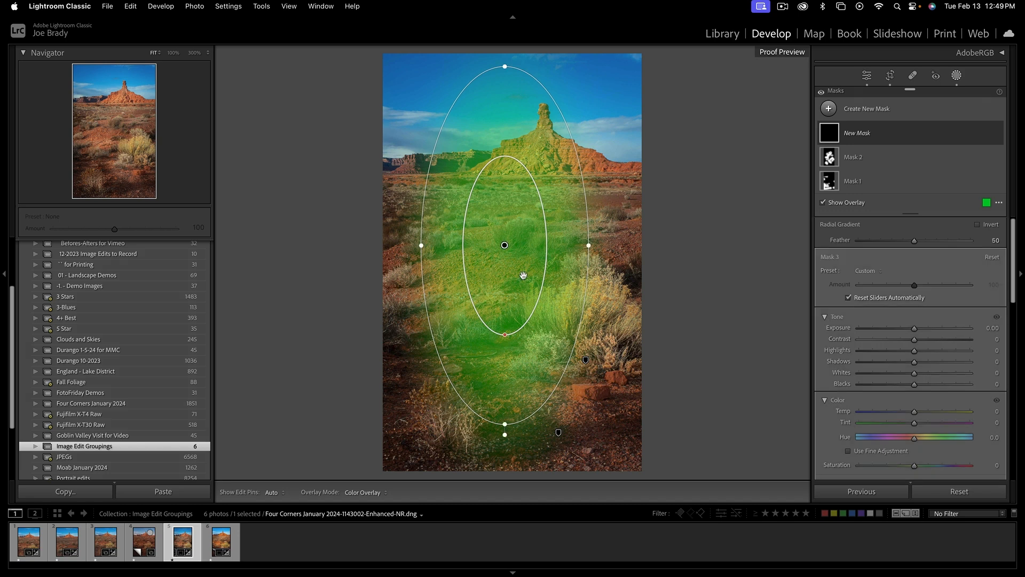
left_click_drag(505, 244, 509, 271)
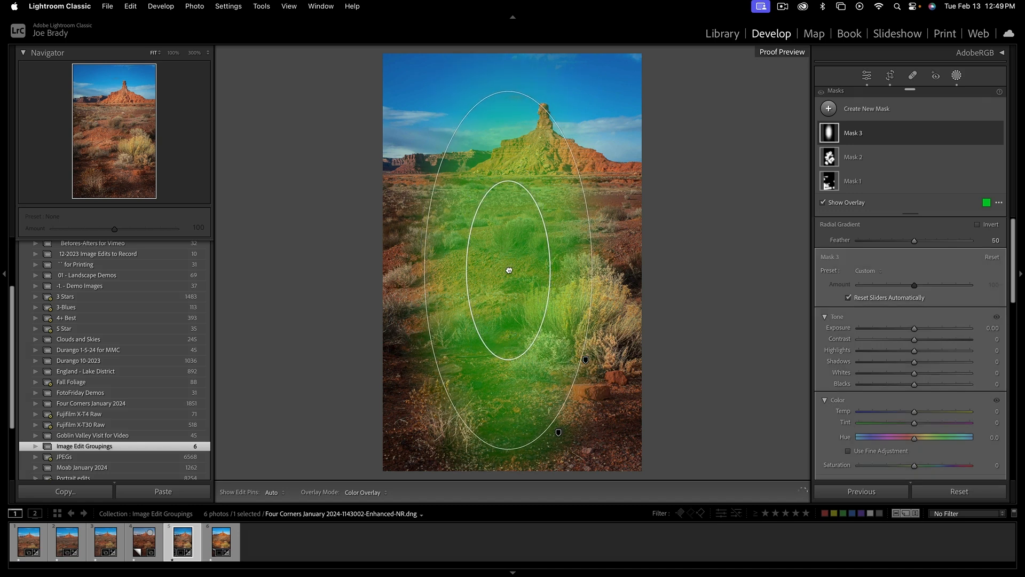
left_click_drag(600, 268, 599, 299)
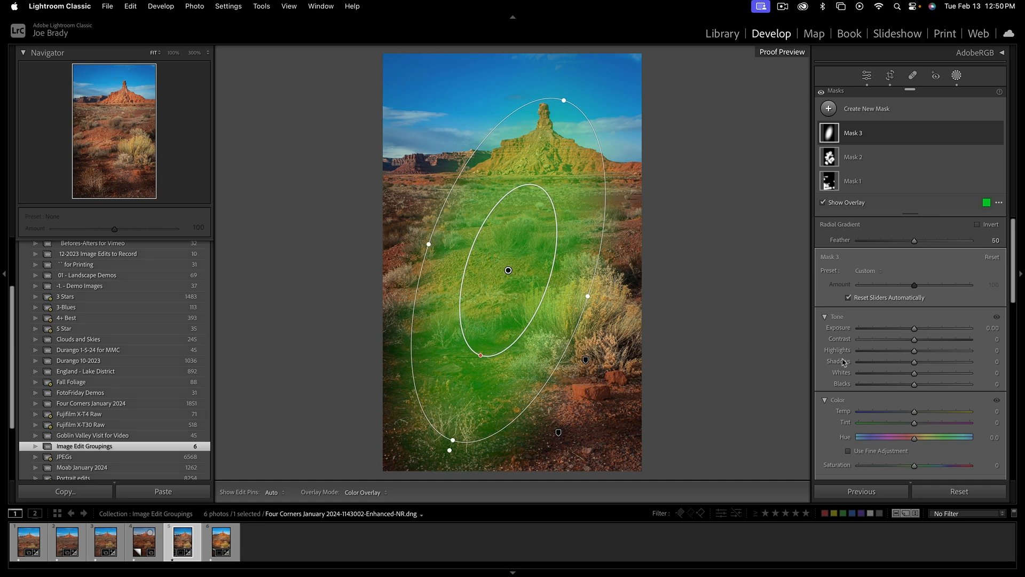
- Set the radial gradient's exposure to 0.36, lower and slightly narrow the ellipse, and deselect the mask
left_click_drag(917, 332, 921, 332)
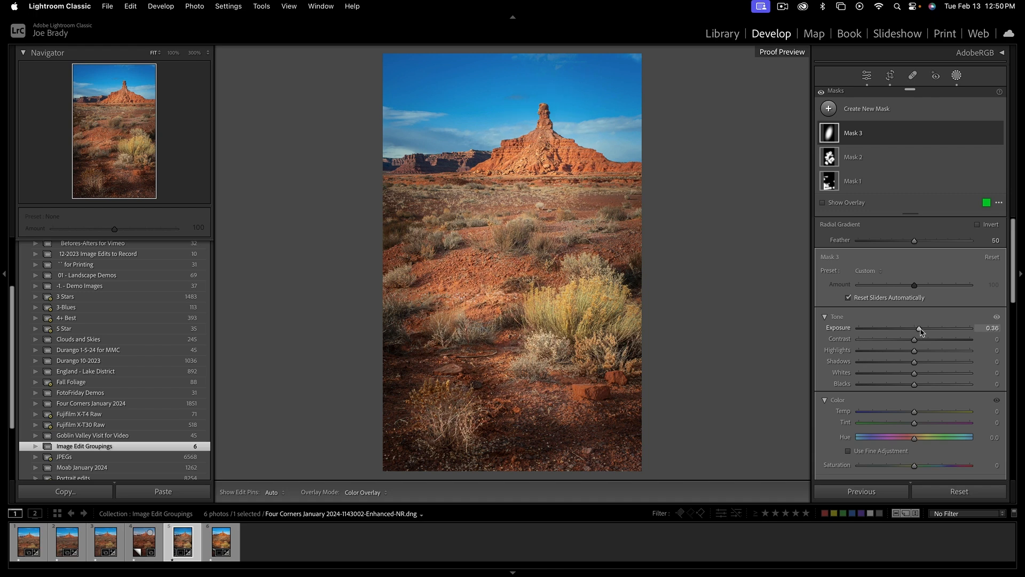
left_click_drag(509, 272, 509, 288)
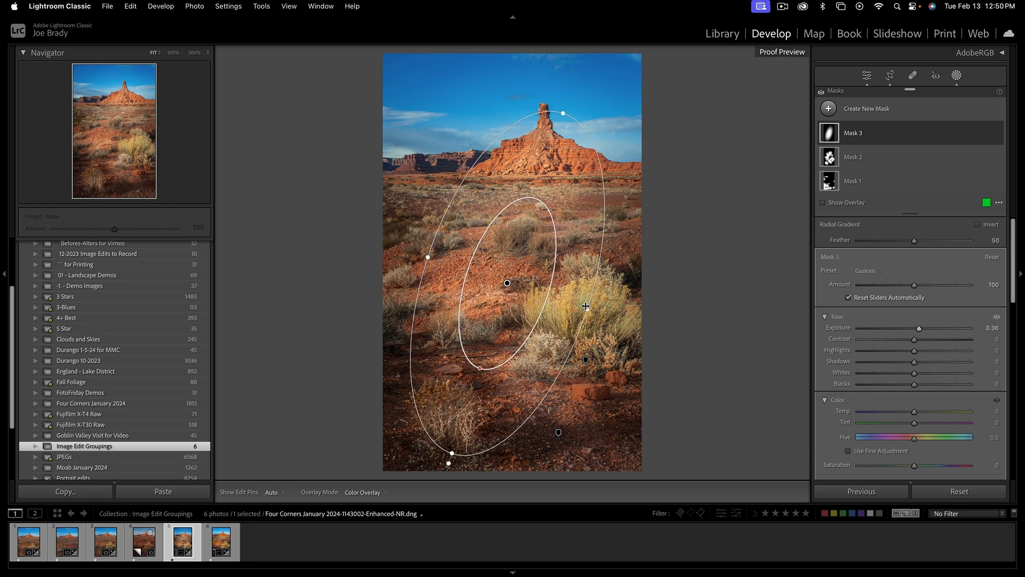
left_click_drag(587, 309, 585, 309)
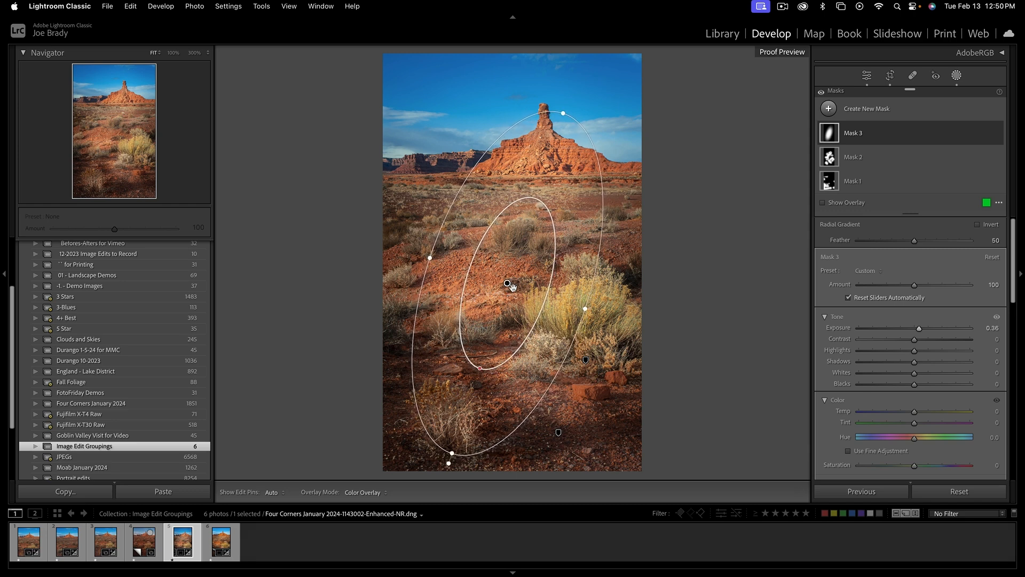
left_click_drag(510, 288, 514, 288)
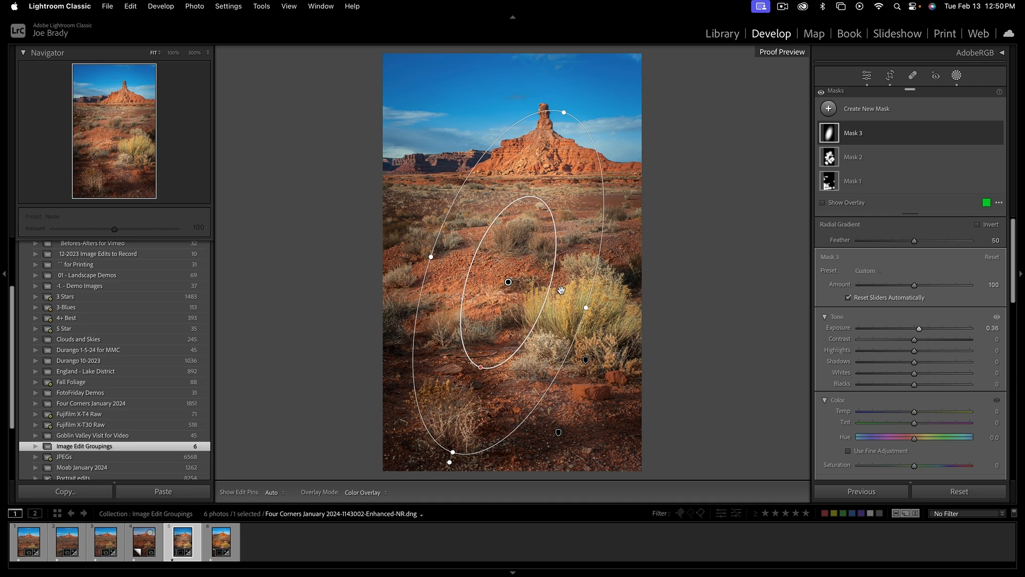
key("Escape")
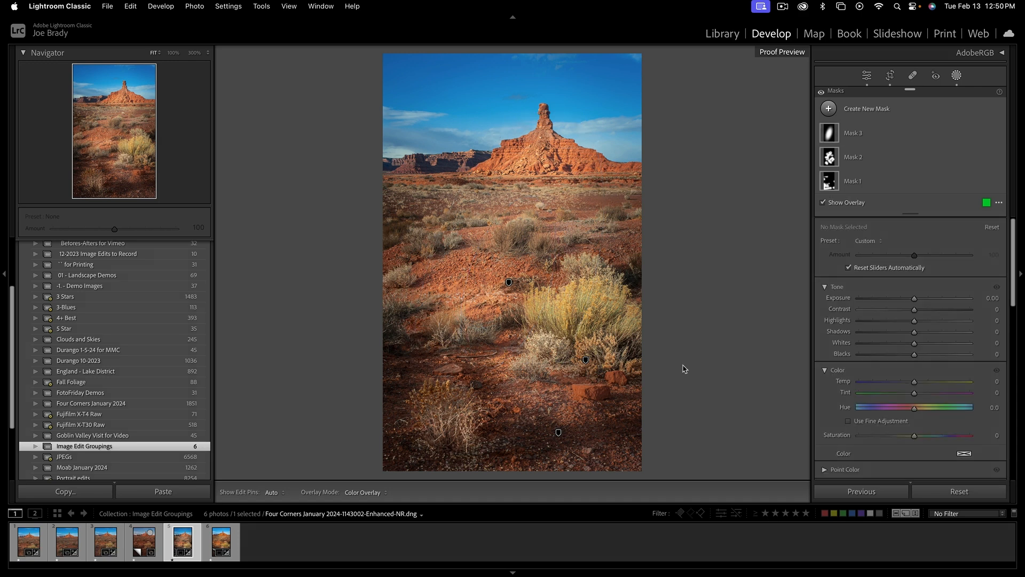
- Close masking and review the photo full screen
key("shift+w")
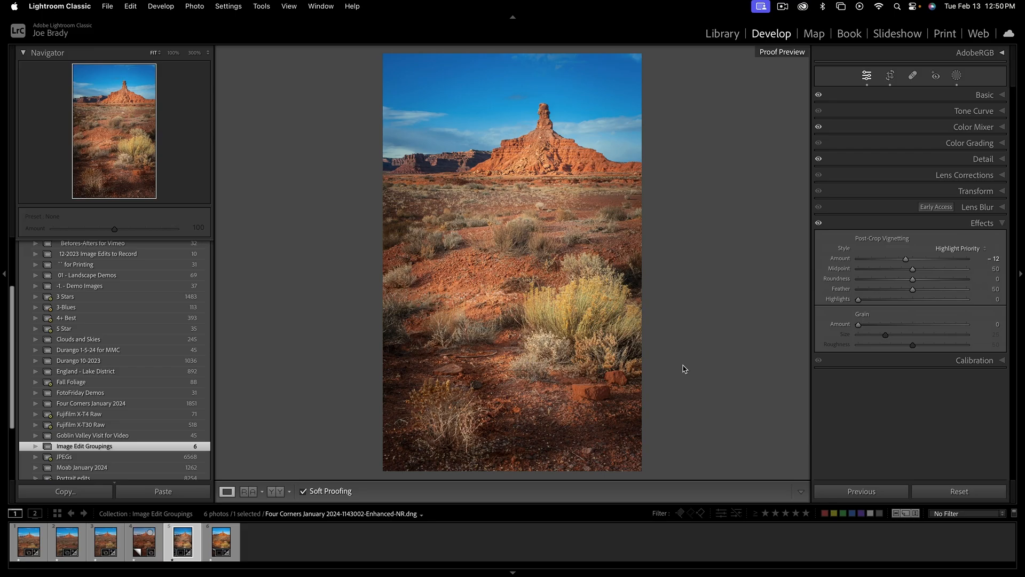
key("f")
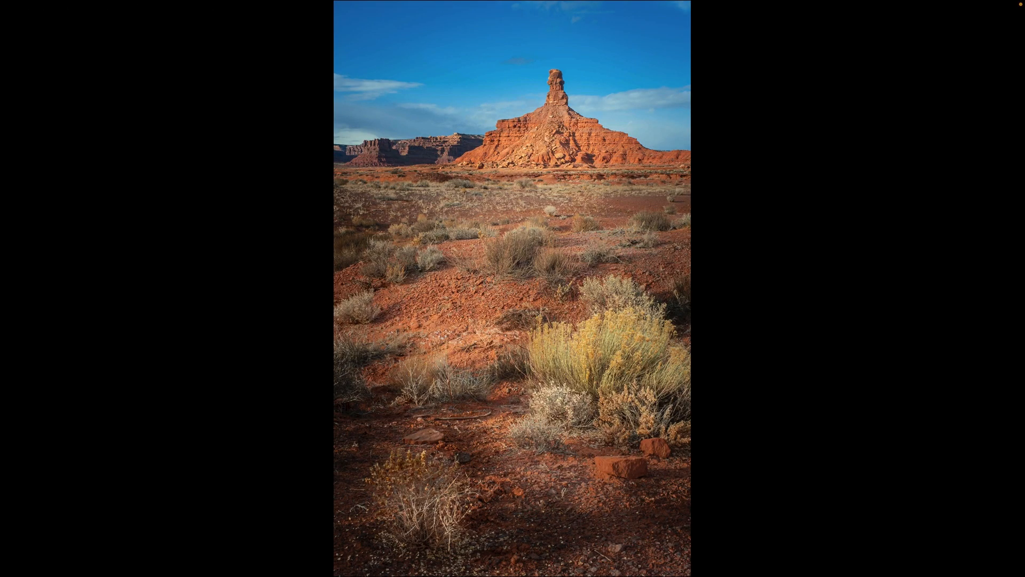
key("f")
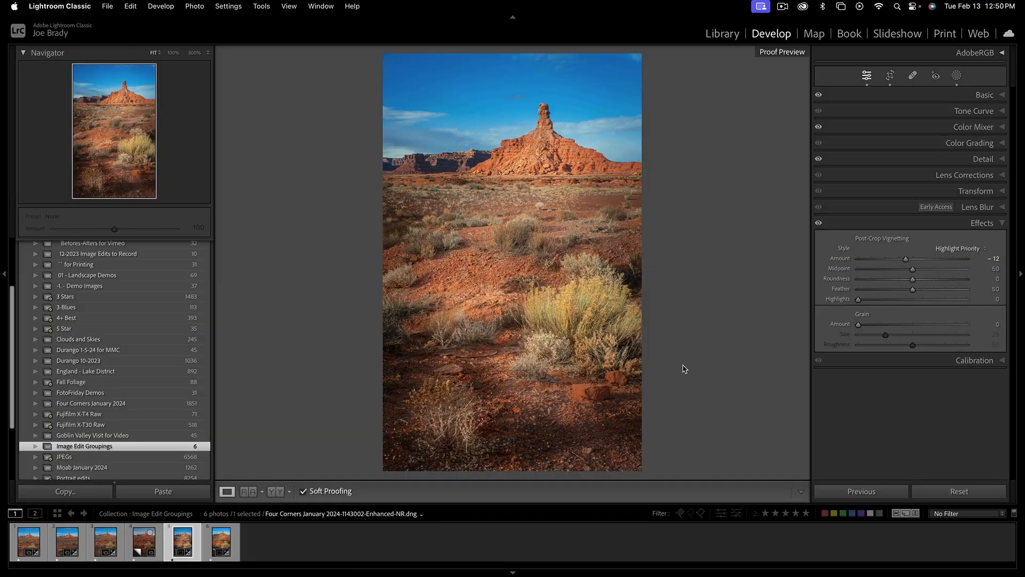
- Reopen masking and compare the photo with all masks switched off and on several times
left_click(957, 76)
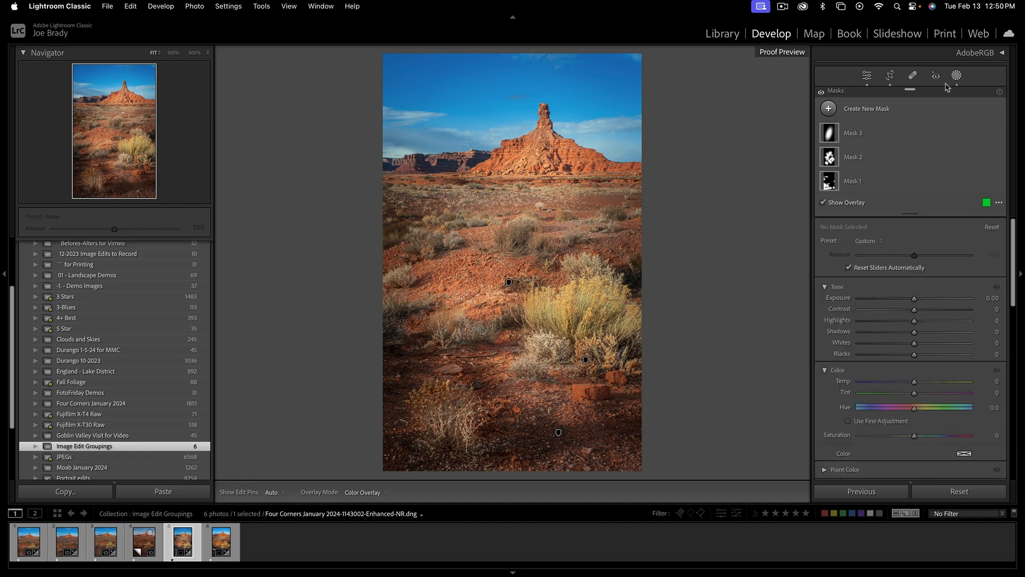
left_click(822, 93)
left_click(822, 92)
left_click(822, 93)
left_click(822, 93)
left_click(822, 93)
left_click(822, 93)
- Set Mask 3's highlights to -50 and whites to -18, and close masking
left_click(845, 132)
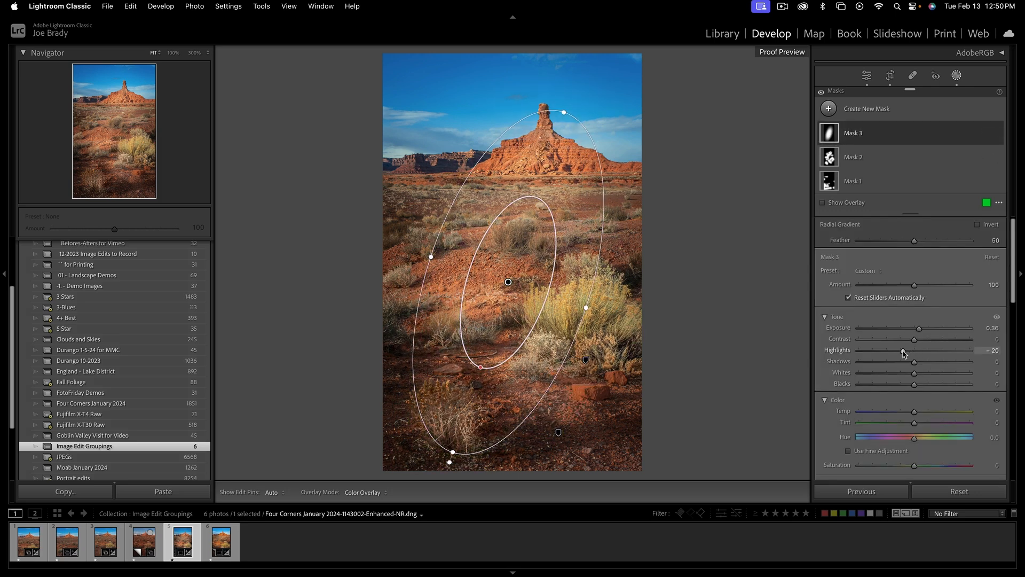
left_click_drag(898, 356, 887, 351)
left_click(905, 373)
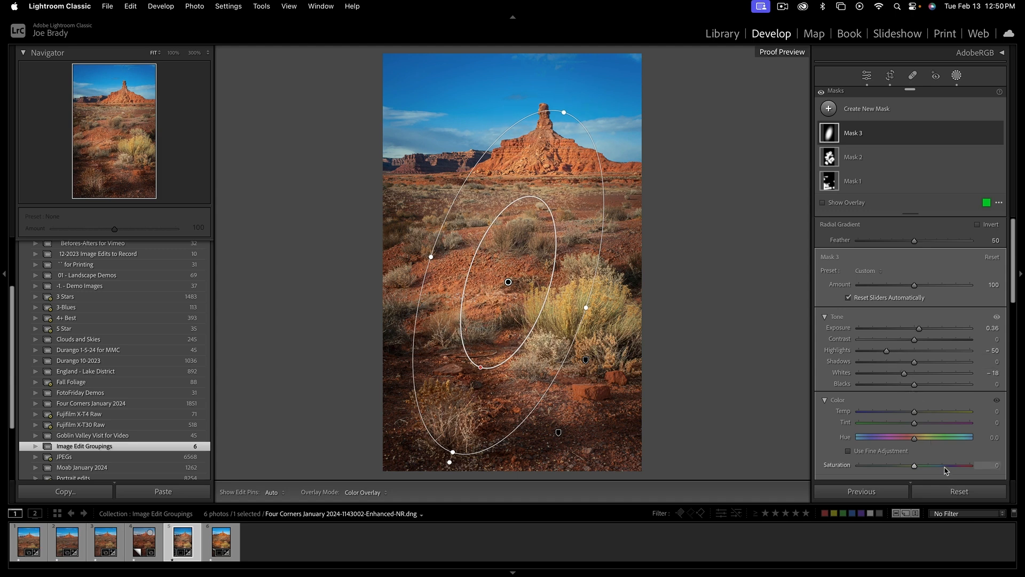
left_click(678, 321)
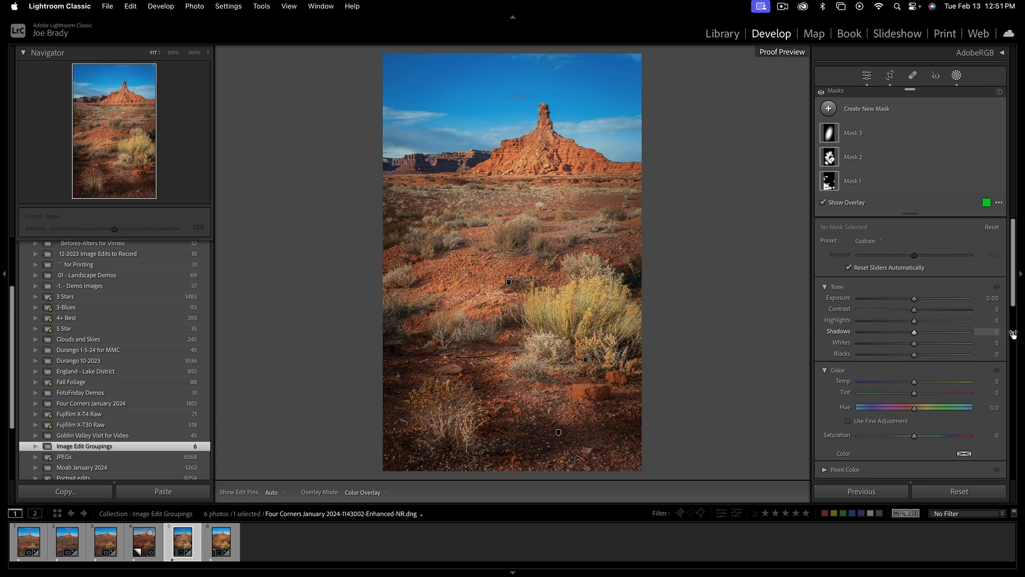
key("shift+w")
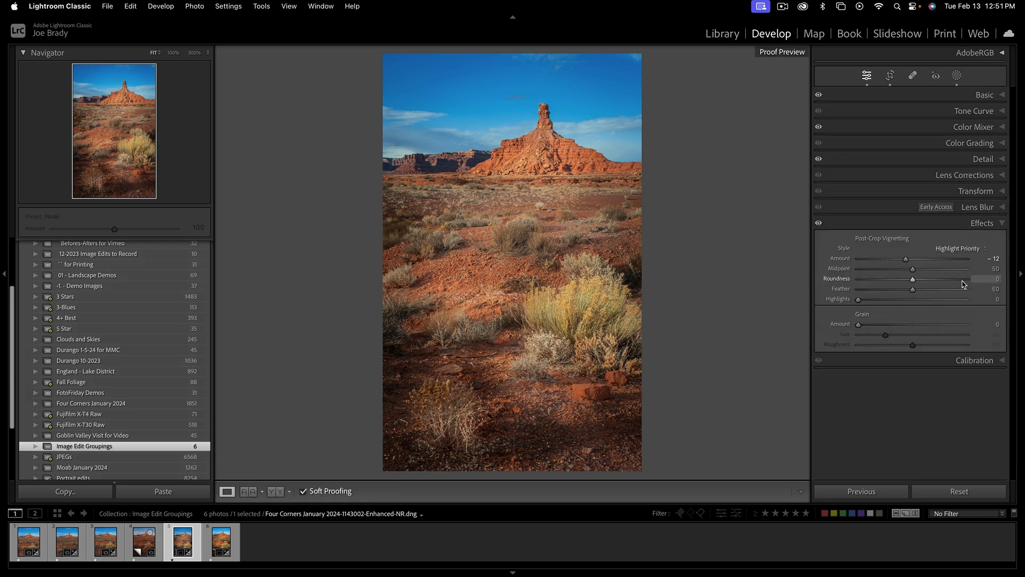
- Raise the photo's overall saturation to +45 and compare the photo with the Basic adjustments off and on
left_click(984, 95)
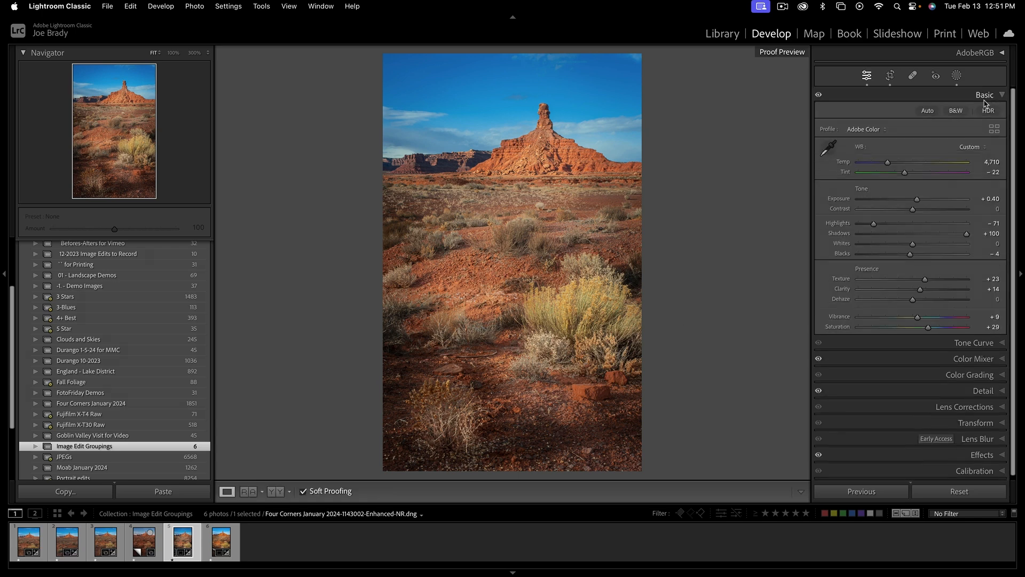
left_click(937, 328)
left_click(820, 95)
left_click(820, 96)
left_click(819, 96)
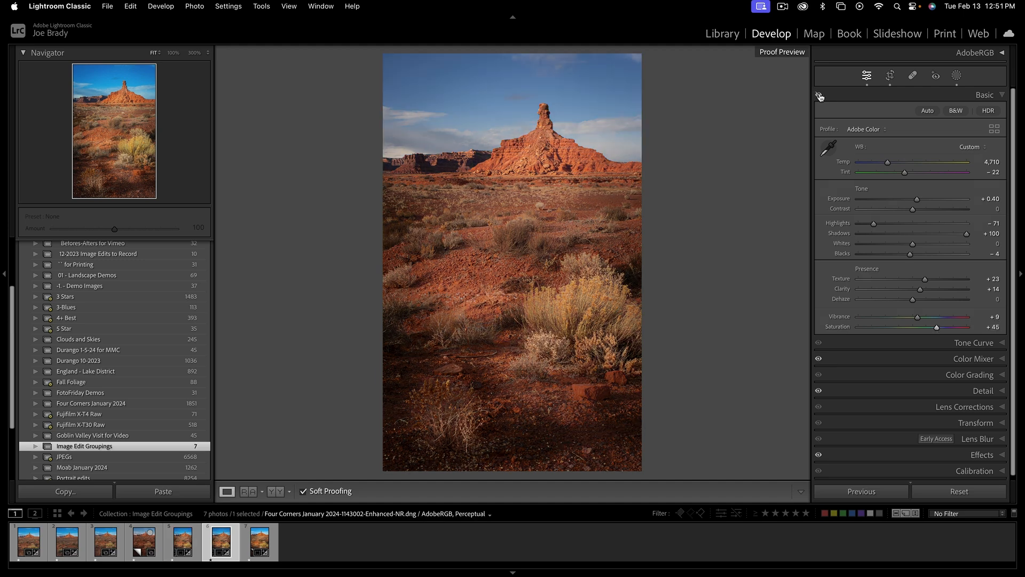
left_click(820, 97)
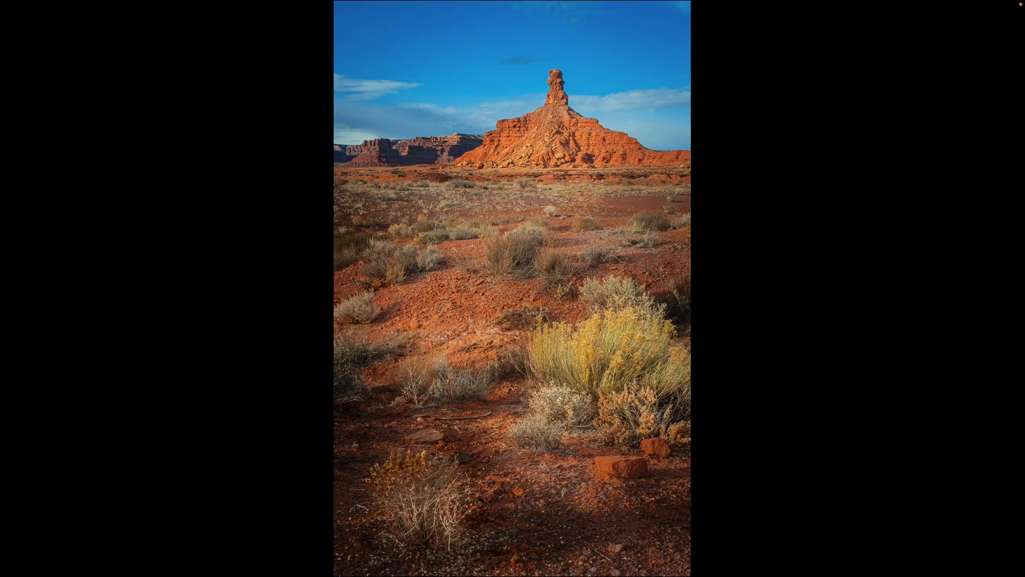
- Leave full screen, return to Develop, and shorten Mask 3's radial gradient and move it down off the butte onto the foreground
key("f")
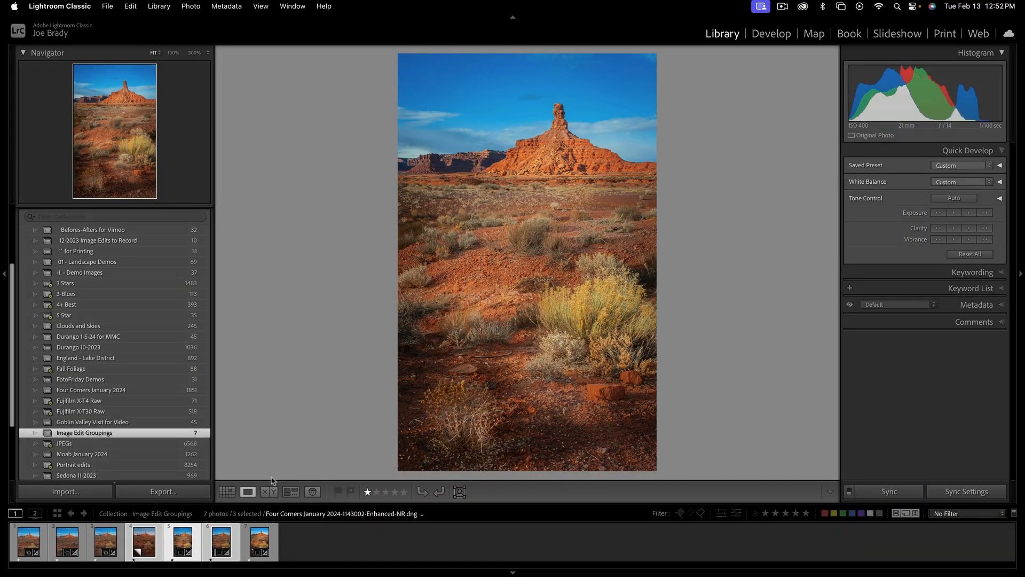
left_click(771, 33)
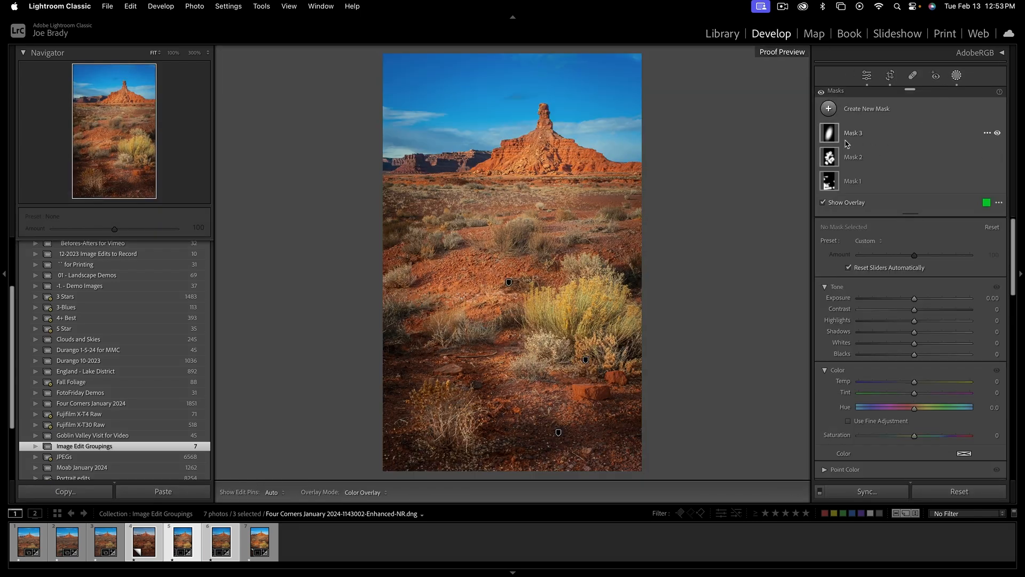
mouse_move(832, 140)
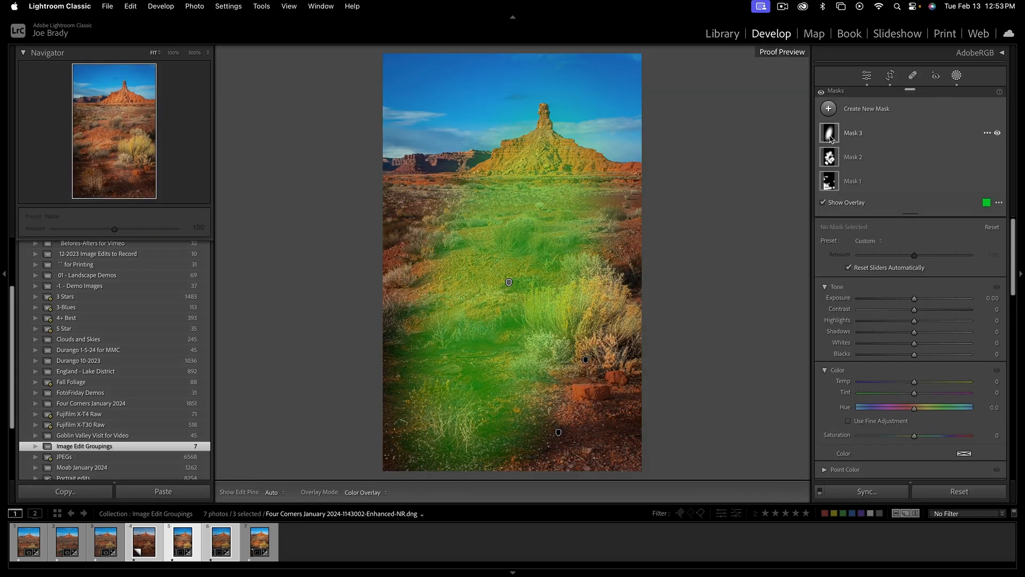
left_click(831, 140)
key("o")
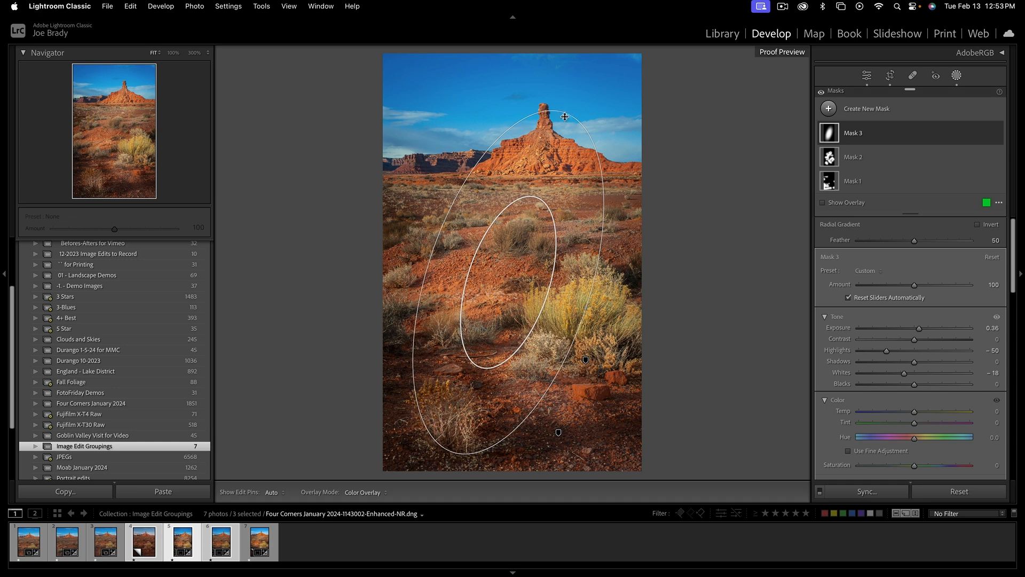
left_click_drag(565, 116, 537, 150)
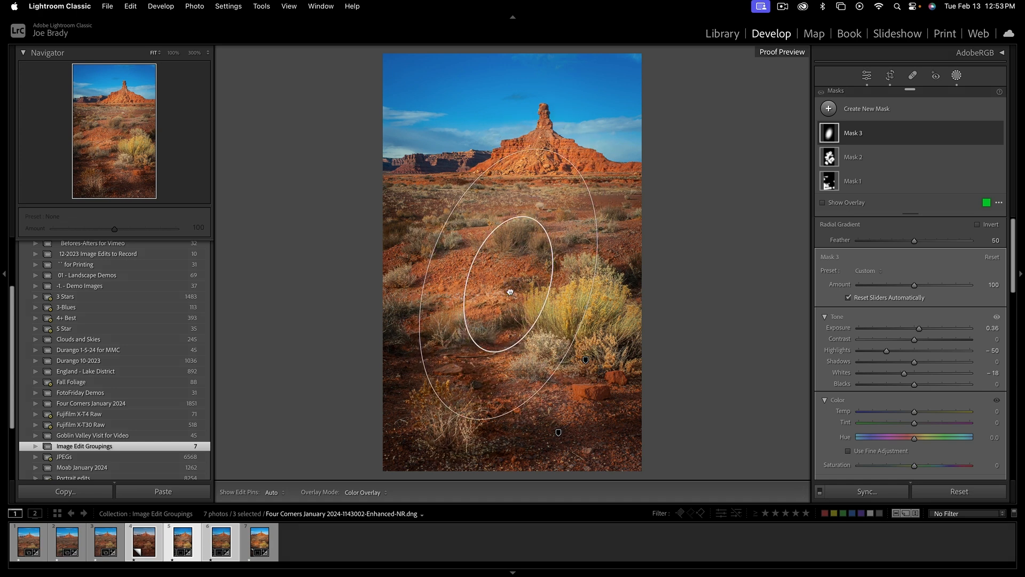
left_click_drag(510, 292, 509, 311)
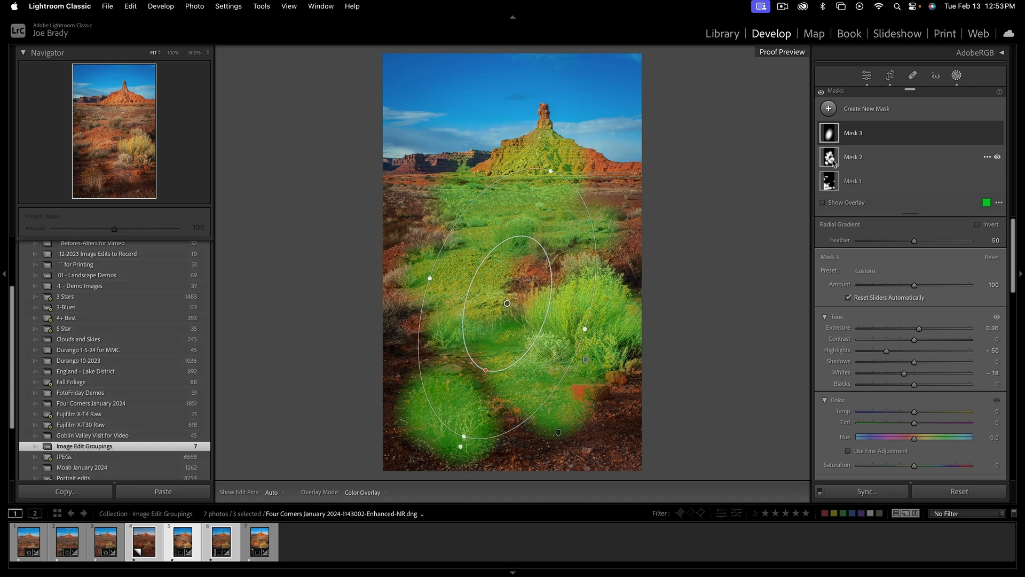
- Erase the butte from Mask 2 with the brush eraser at a flow of 79, using the Color Overlay on B&W mode
left_click(833, 160)
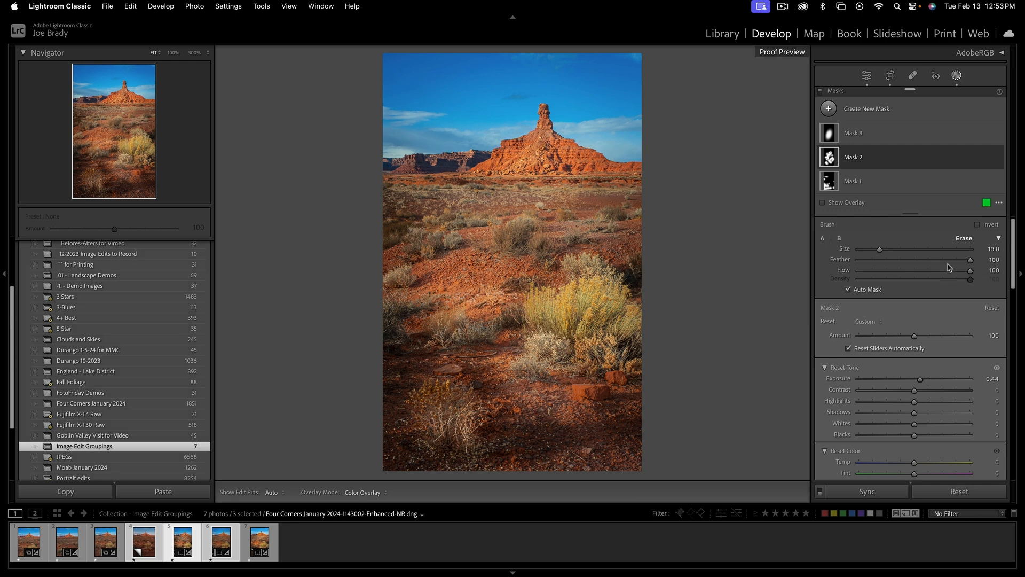
left_click(948, 270)
key("shift+o")
mouse_move(543, 142)
left_mouse_down()
mouse_move(525, 155)
mouse_move(578, 167)
mouse_move(552, 137)
mouse_move(508, 162)
mouse_move(514, 144)
mouse_move(567, 140)
mouse_move(582, 171)
left_mouse_up()
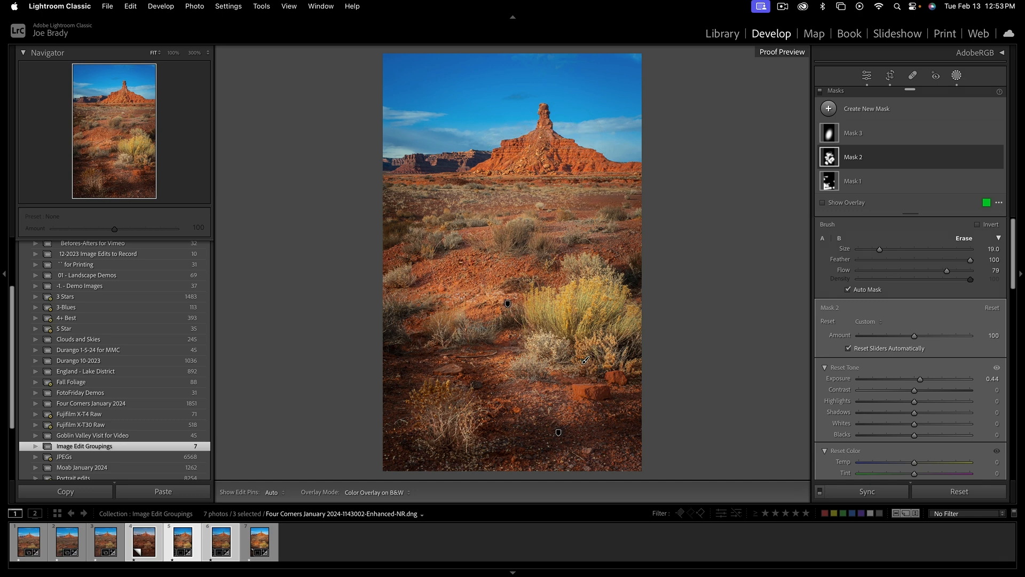
- Show the mask pins, close masking, and view the finished photo full screen
key("h")
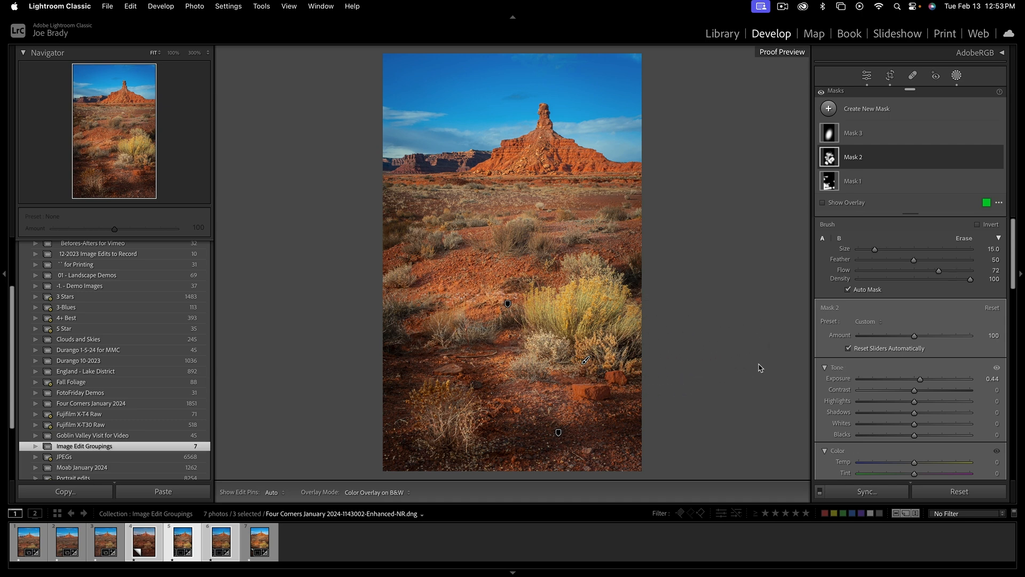
key("shift+w")
key("f")
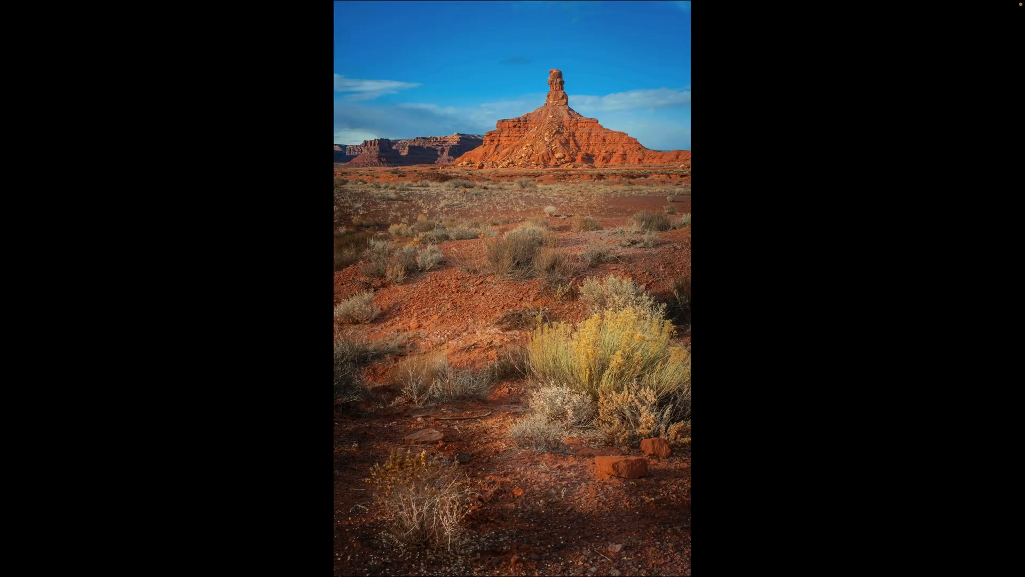